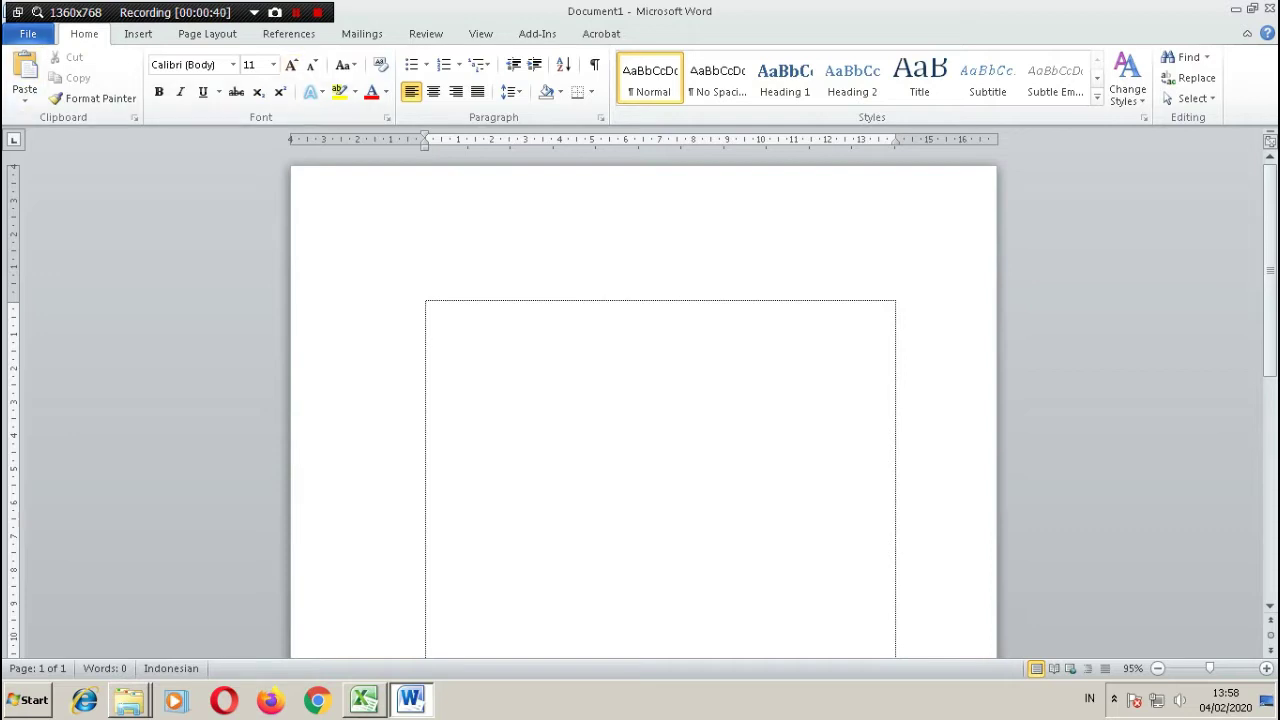
Open makalah lembaga negara 1.docx from Local Disk (D:), with files in Details view sorted by date modified
key("alt+f")
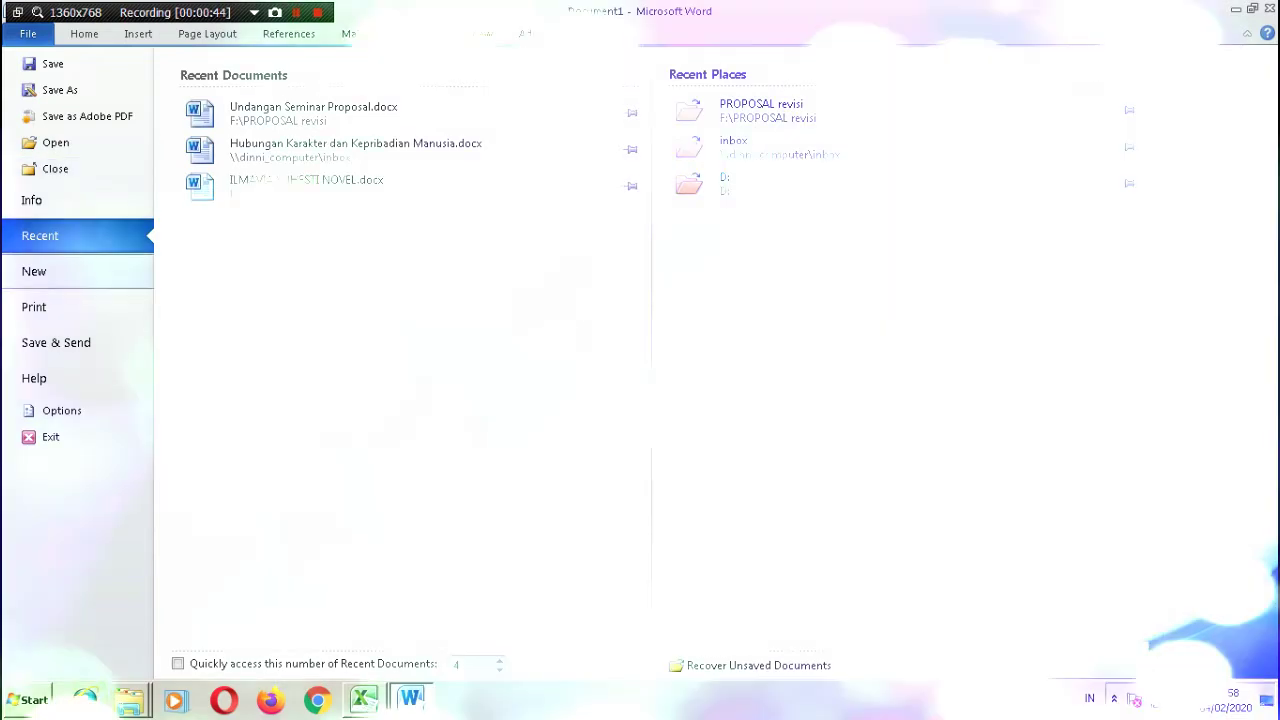
key("Escape")
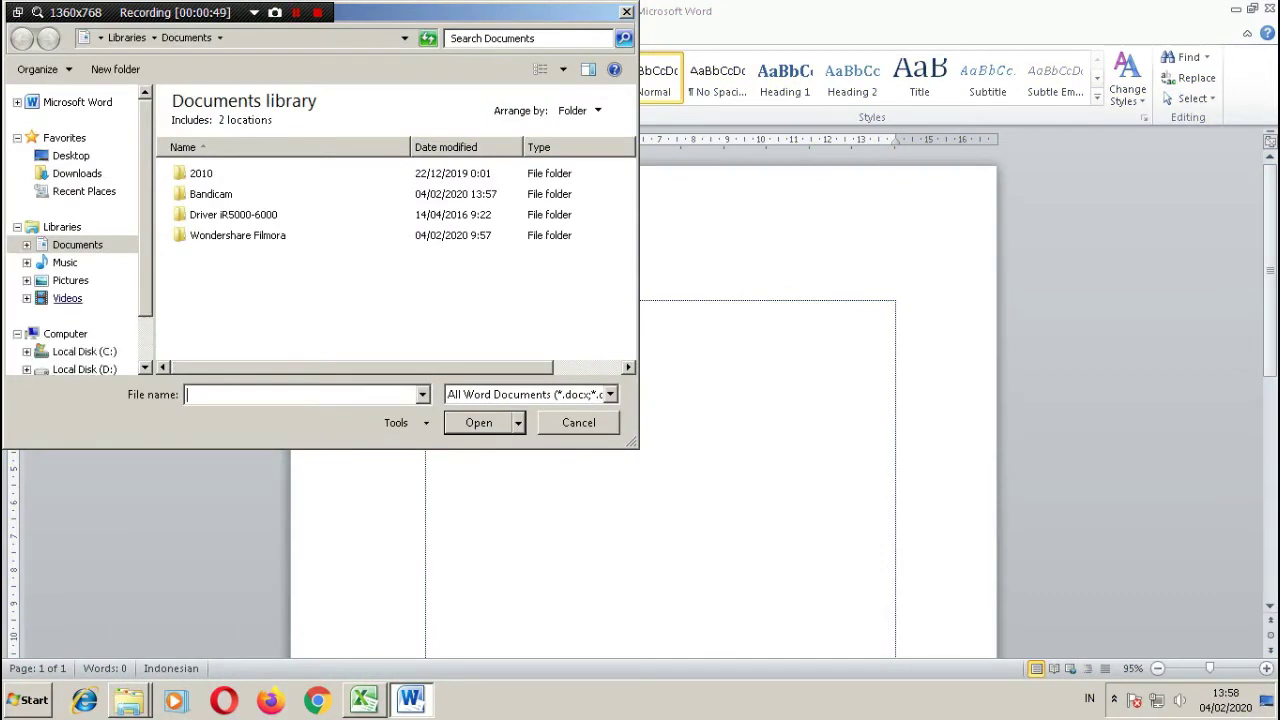
left_click(84, 369)
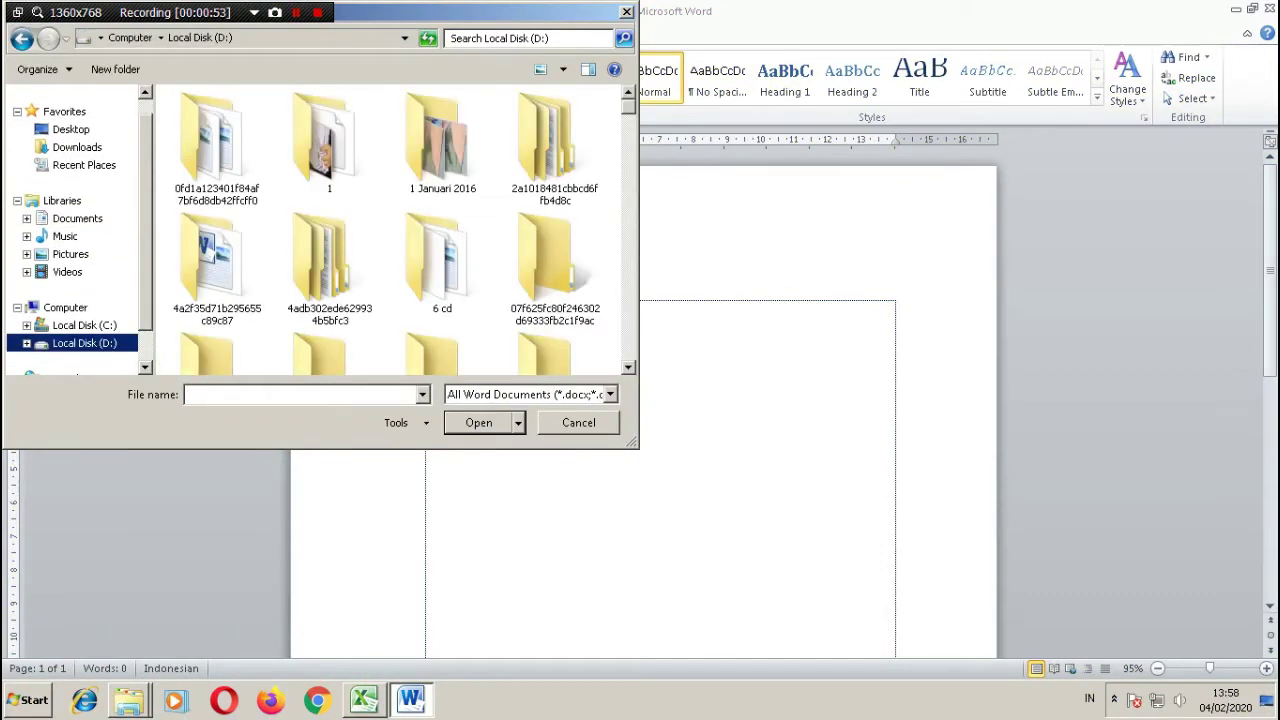
left_click(563, 69)
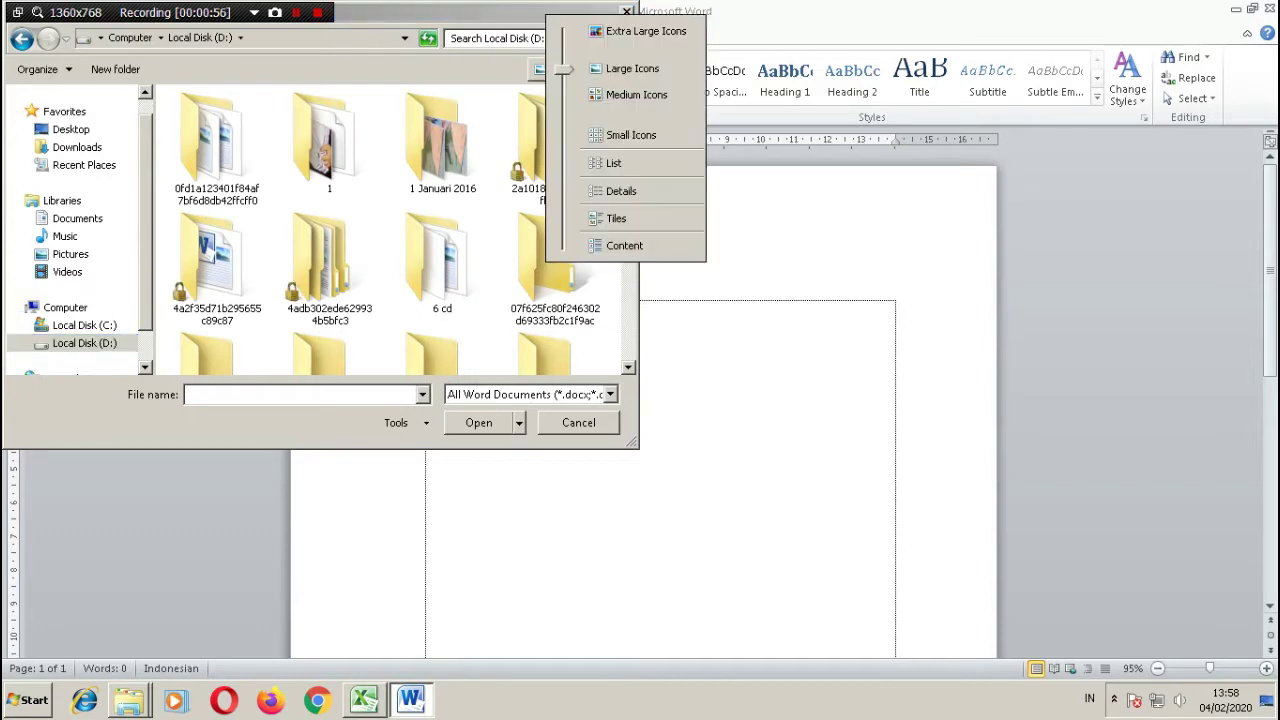
left_click(621, 191)
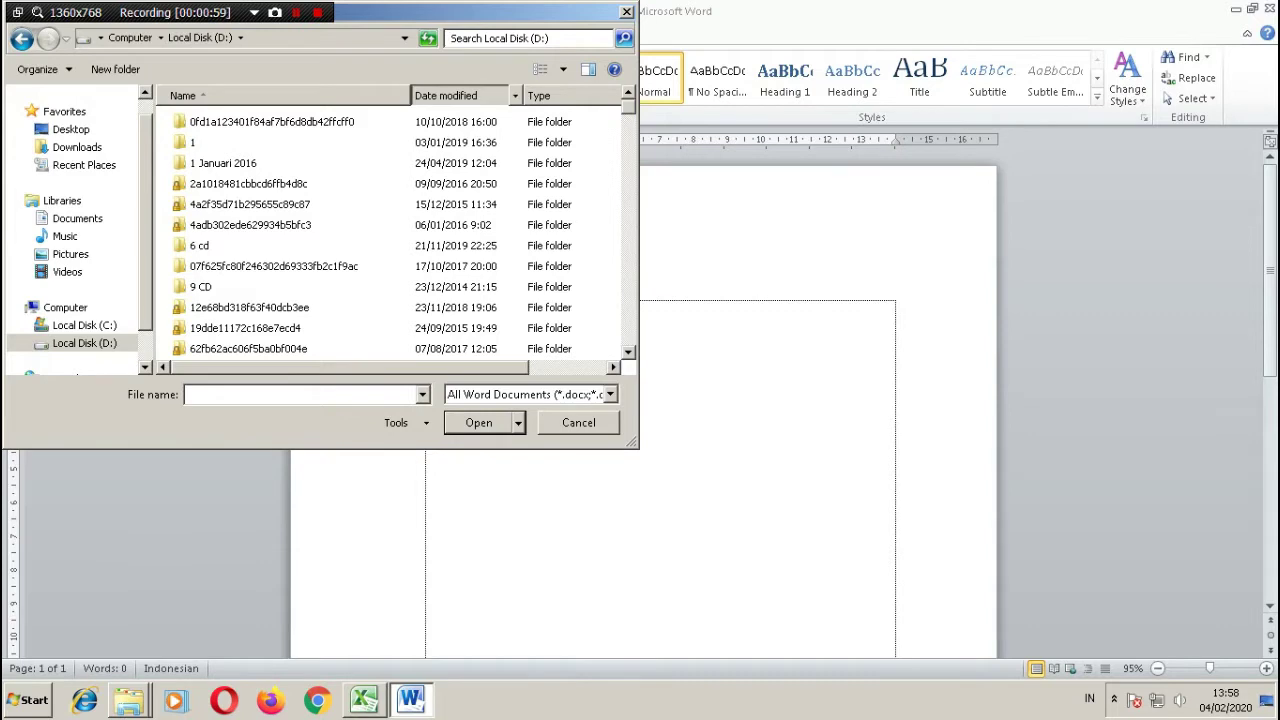
left_click(446, 95)
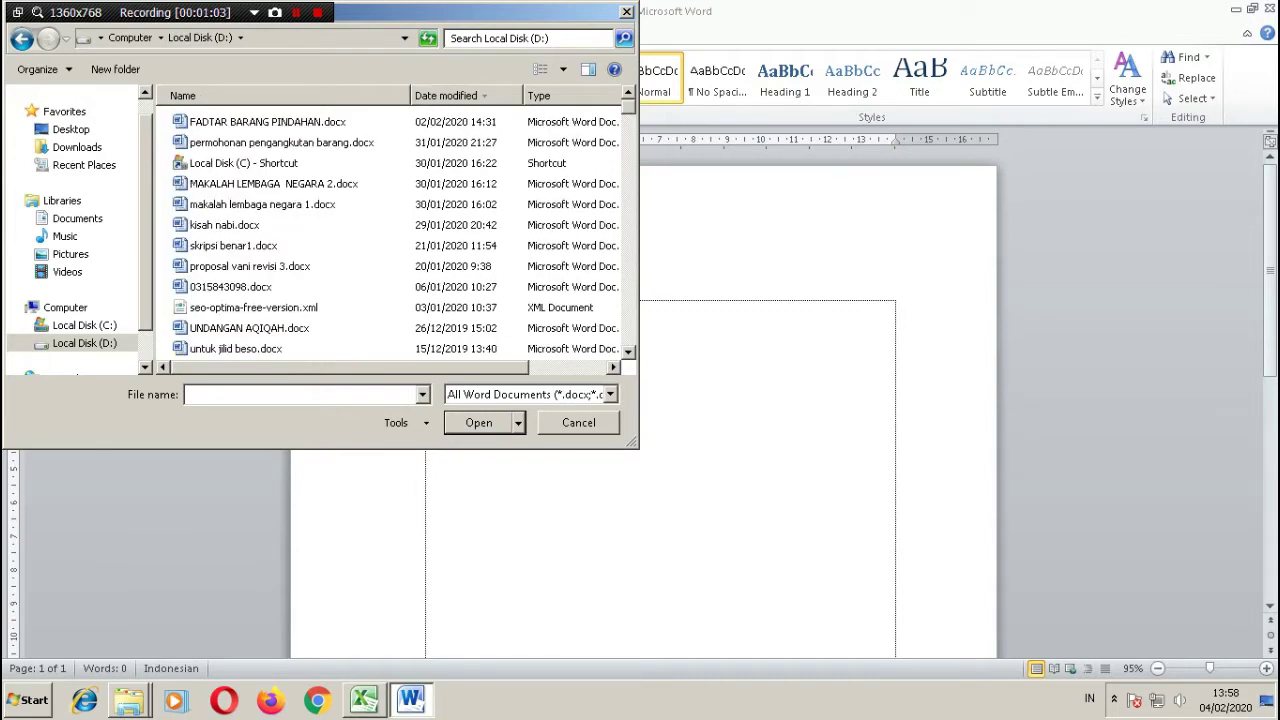
left_click(262, 204)
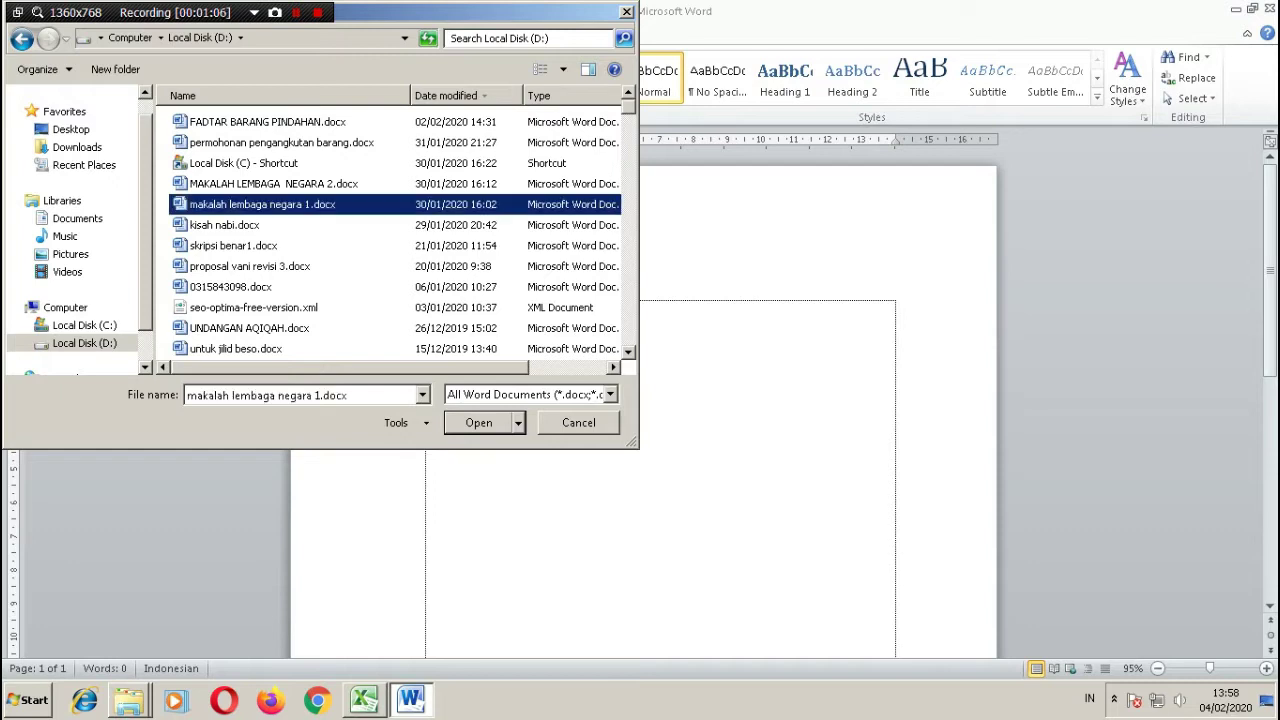
key("Return")
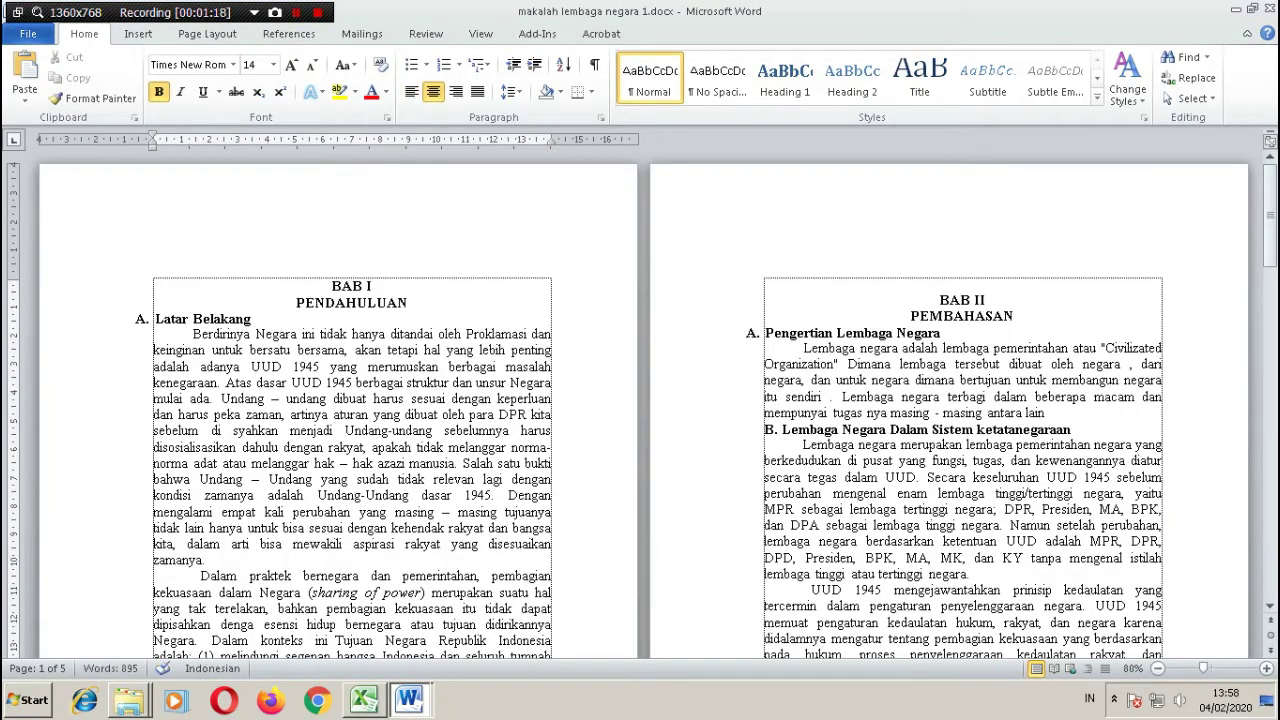
Scroll through the five-page paper and back to the top, then bring up the Insert commands
scroll(640, 400, "down", 2)
scroll(640, 400, "down", 4)
scroll(640, 400, "down", 2)
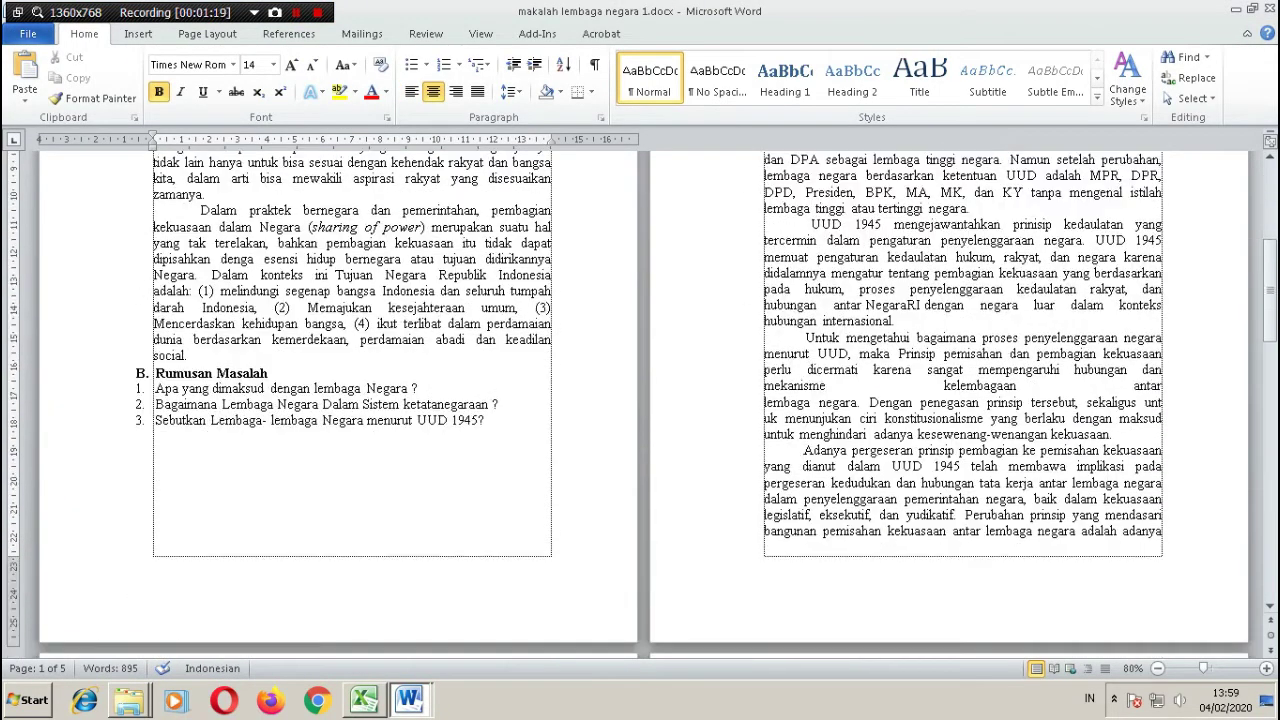
scroll(640, 400, "down", 2)
scroll(640, 400, "down", 2)
scroll(640, 400, "down", 2)
scroll(640, 400, "up", 2)
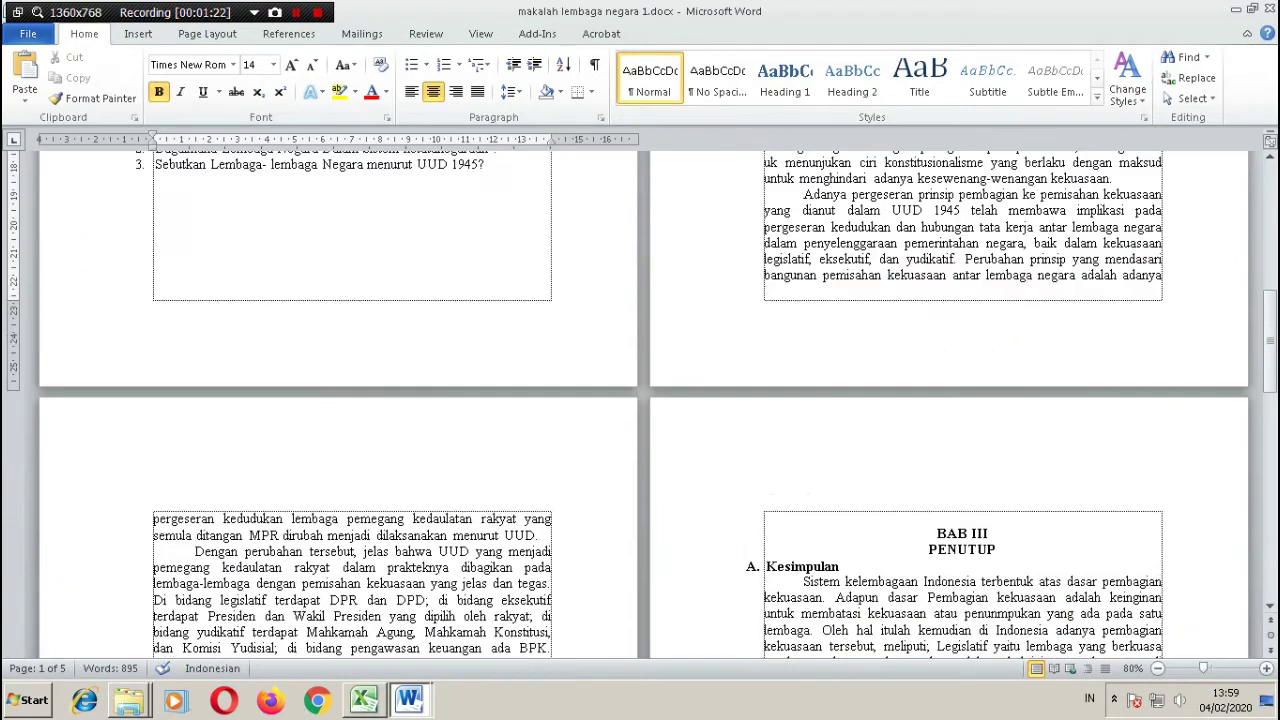
scroll(640, 400, "up", 1)
scroll(640, 400, "up", 6)
scroll(640, 400, "up", 2)
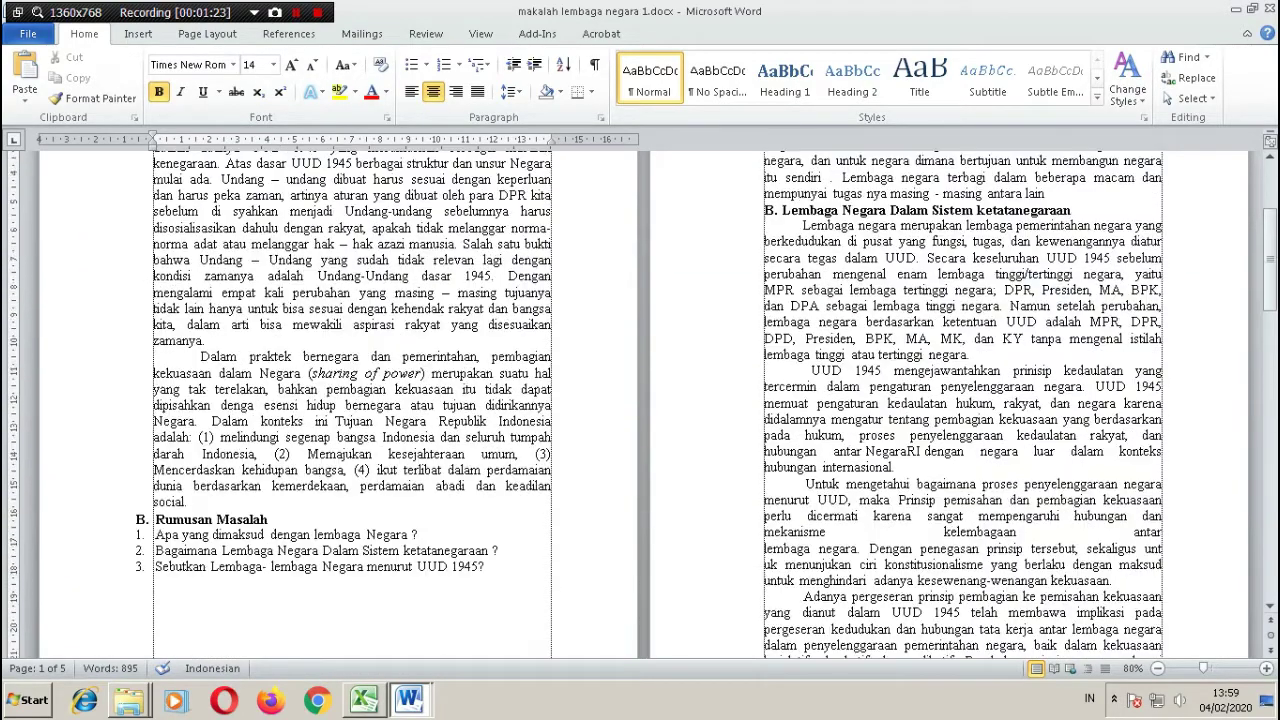
scroll(640, 400, "up", 4)
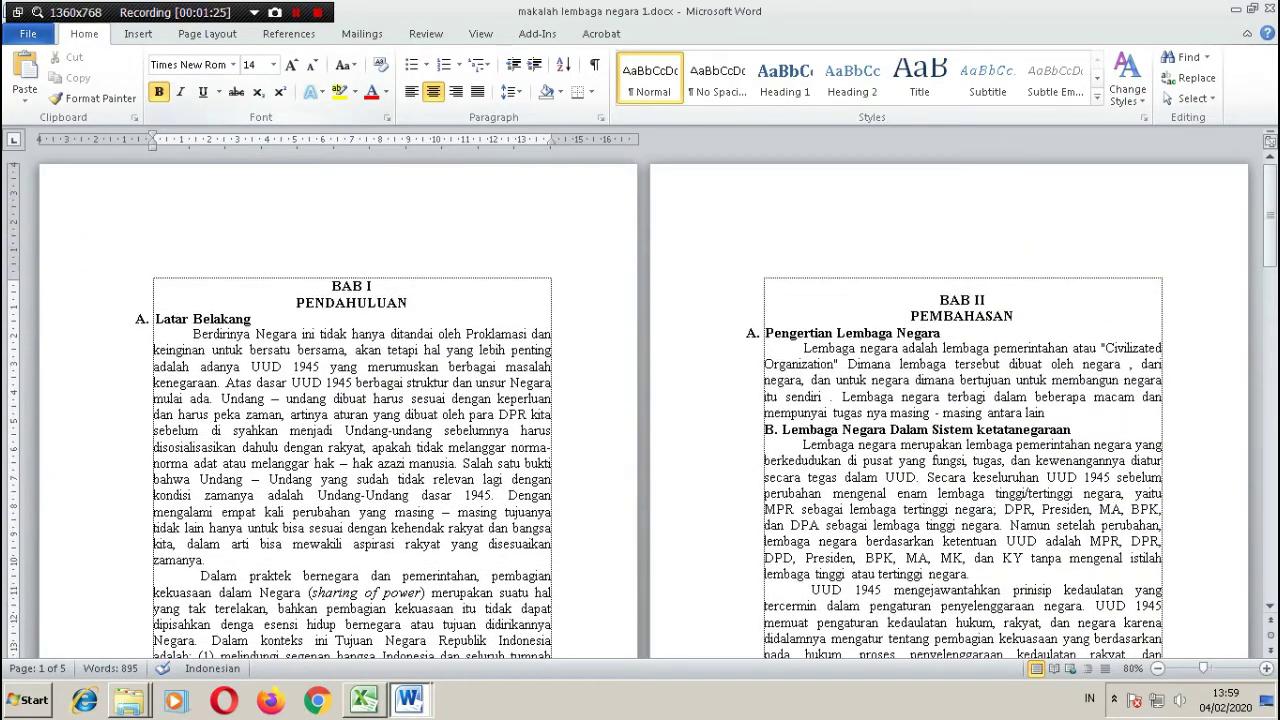
left_click(138, 33)
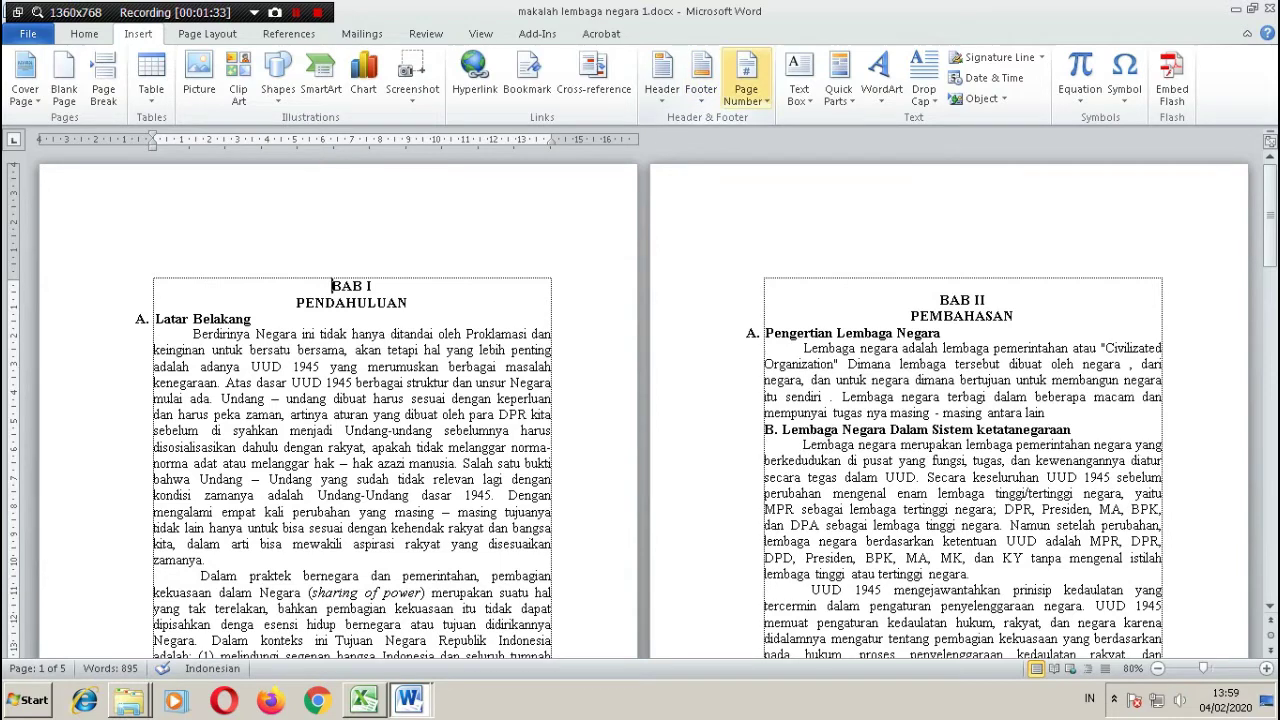
Insert Plain Number 2 page numbers centred at the bottom of every page
left_click(746, 80)
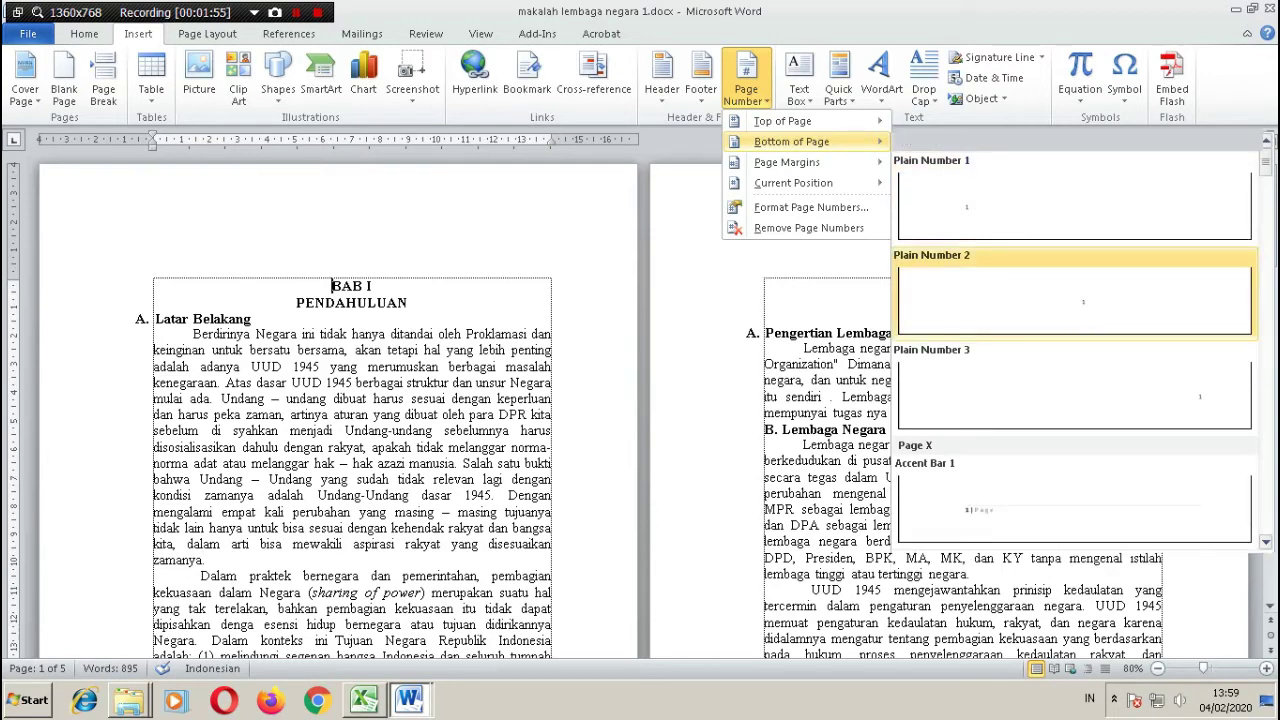
left_click(1074, 300)
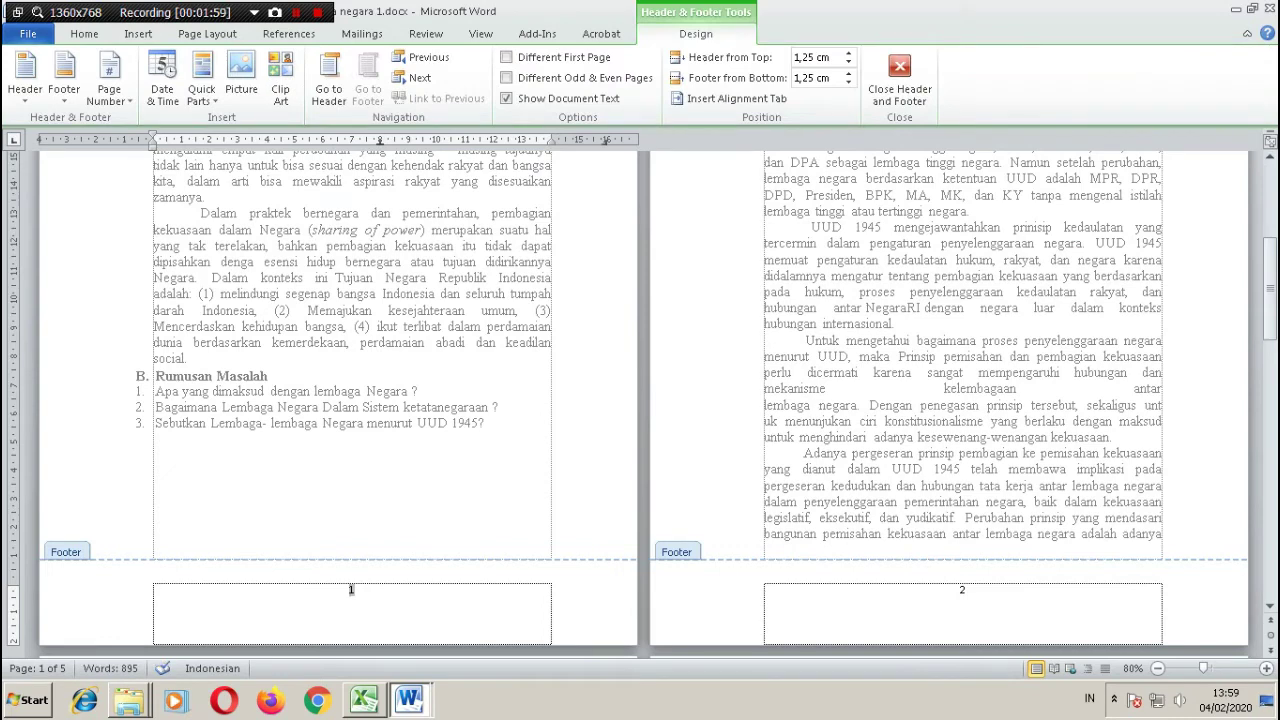
scroll(640, 400, "up", 4)
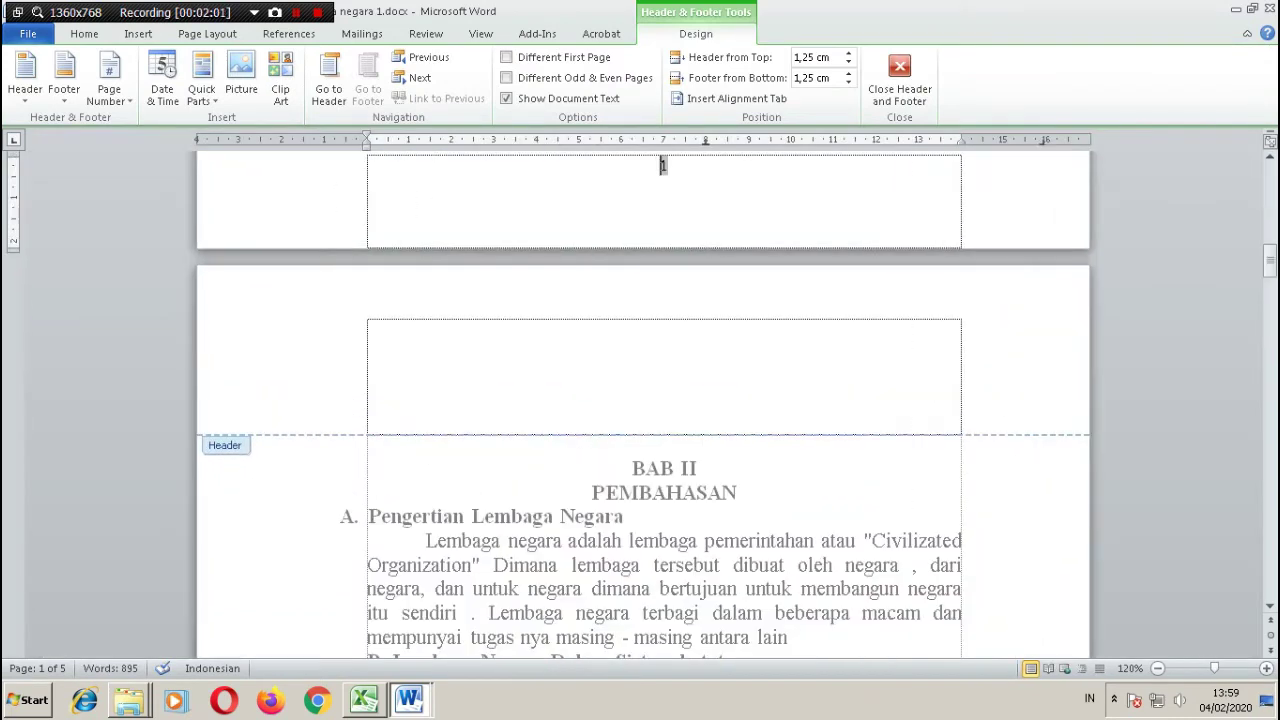
scroll(640, 400, "up", 1)
scroll(662, 486, "up", 3)
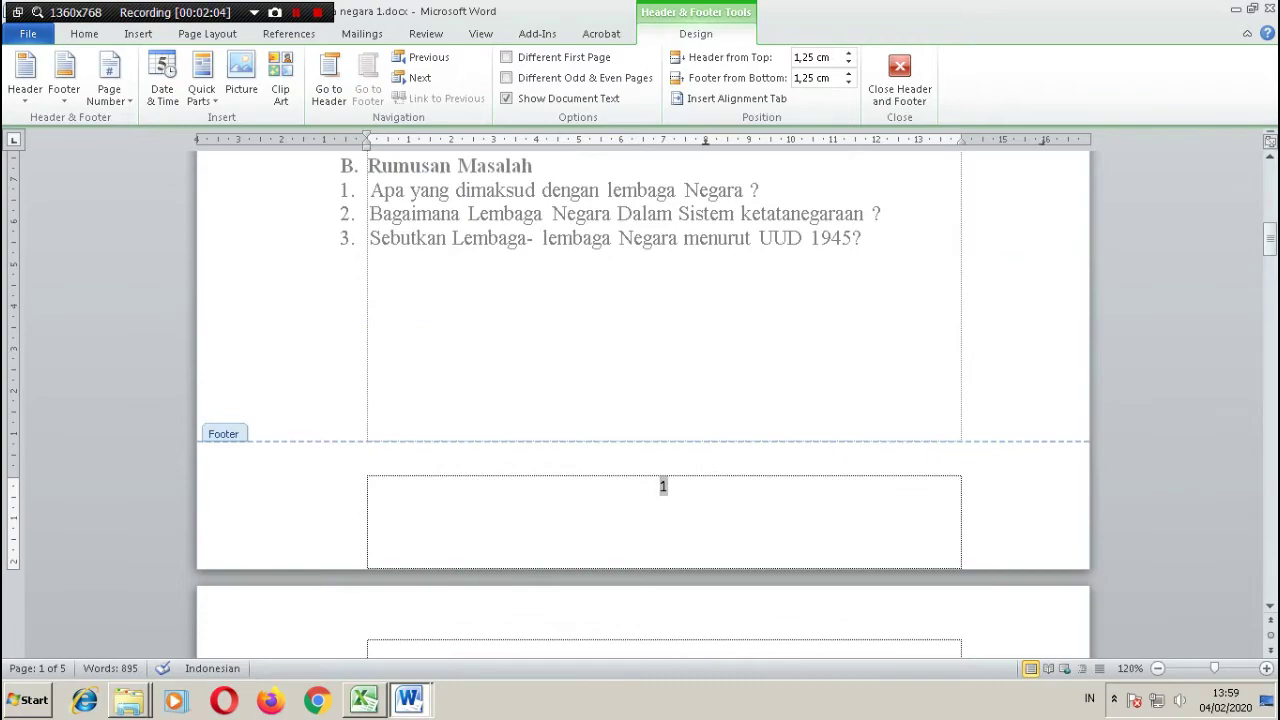
scroll(662, 486, "up", 3)
scroll(640, 400, "up", 3)
scroll(640, 400, "up", 1)
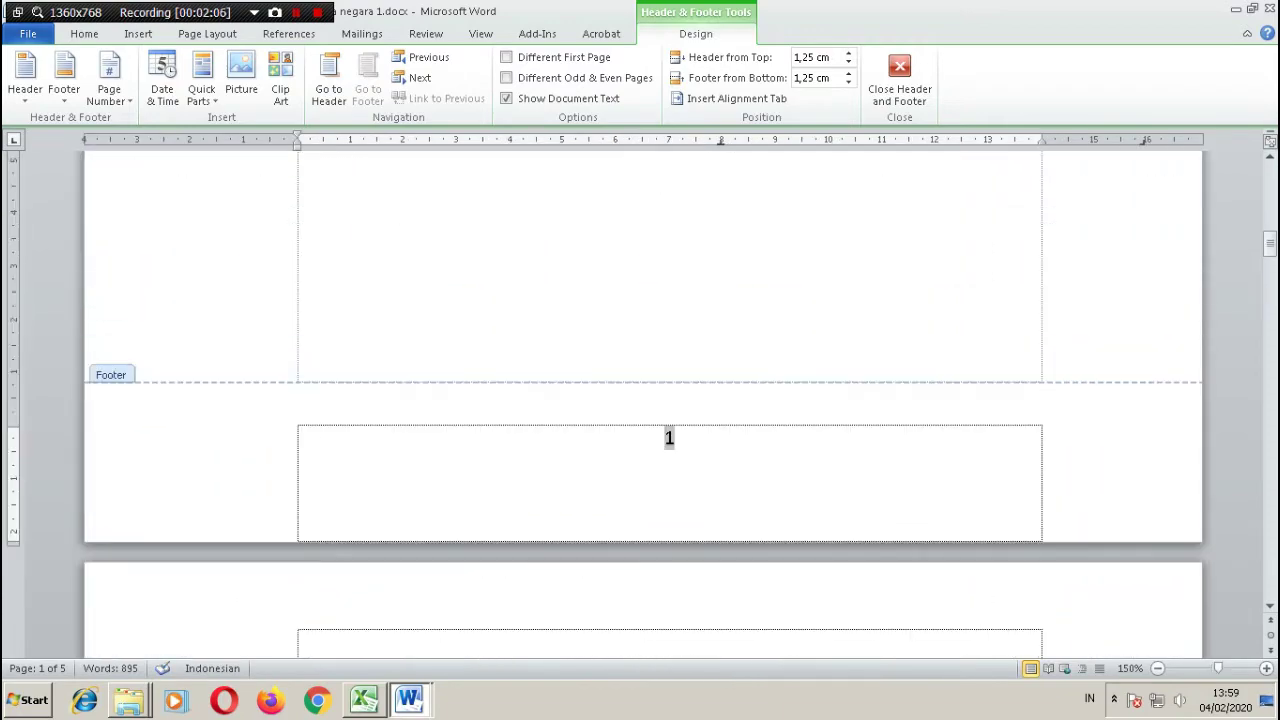
scroll(640, 400, "down", 1)
scroll(640, 400, "down", 5)
scroll(640, 400, "down", 5)
scroll(640, 400, "down", 6)
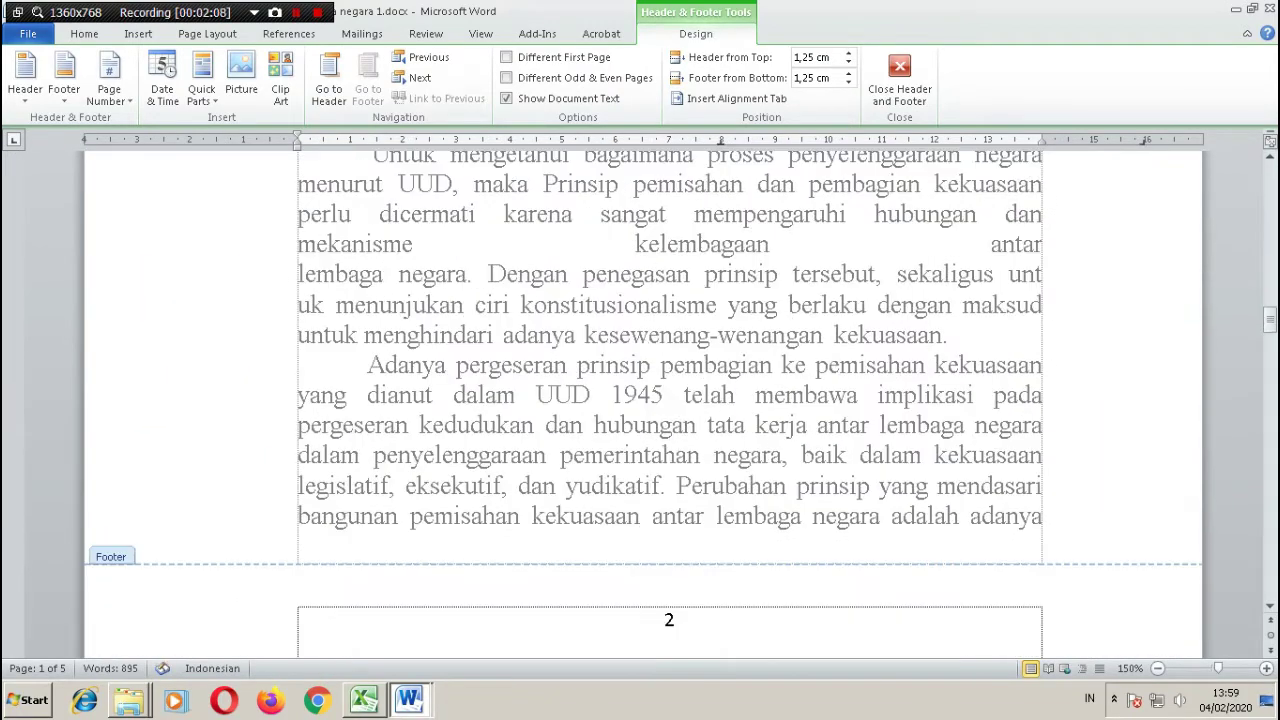
scroll(640, 400, "down", 4)
scroll(640, 400, "down", 3)
scroll(640, 400, "down", 4)
scroll(640, 400, "down", 4)
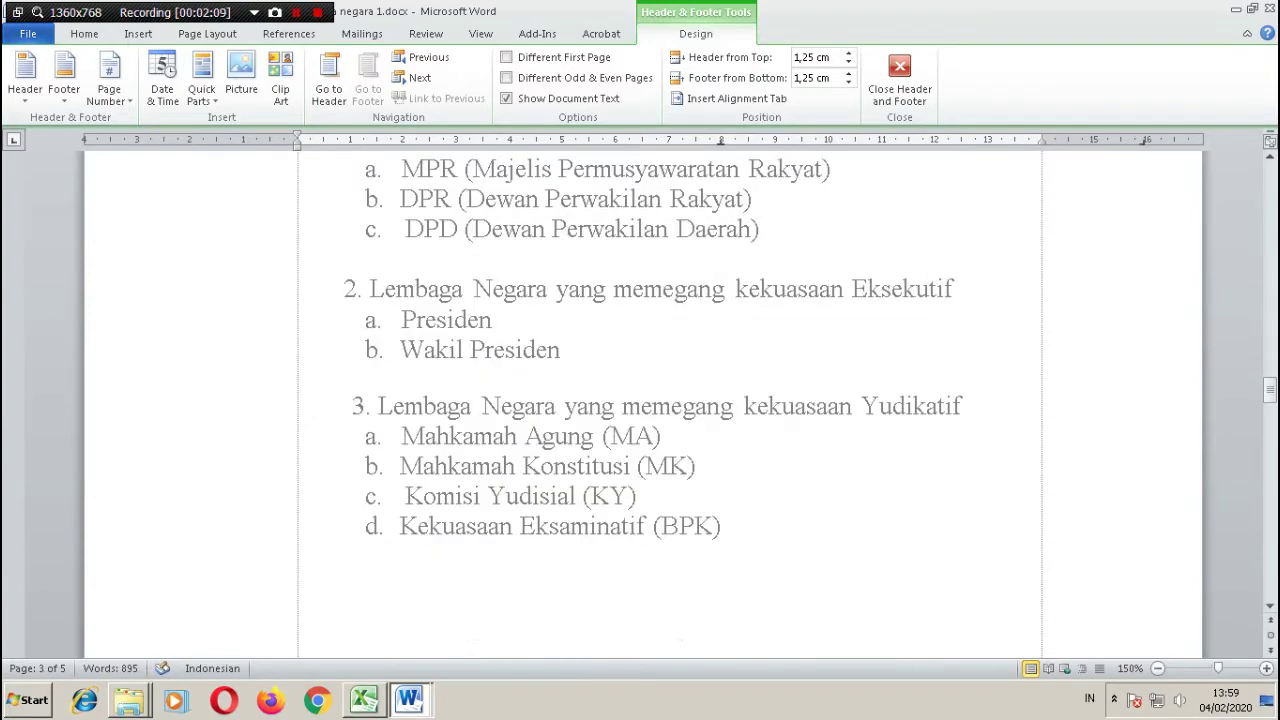
scroll(640, 400, "down", 5)
scroll(640, 400, "down", 3)
scroll(640, 400, "down", 4)
scroll(640, 400, "down", 4)
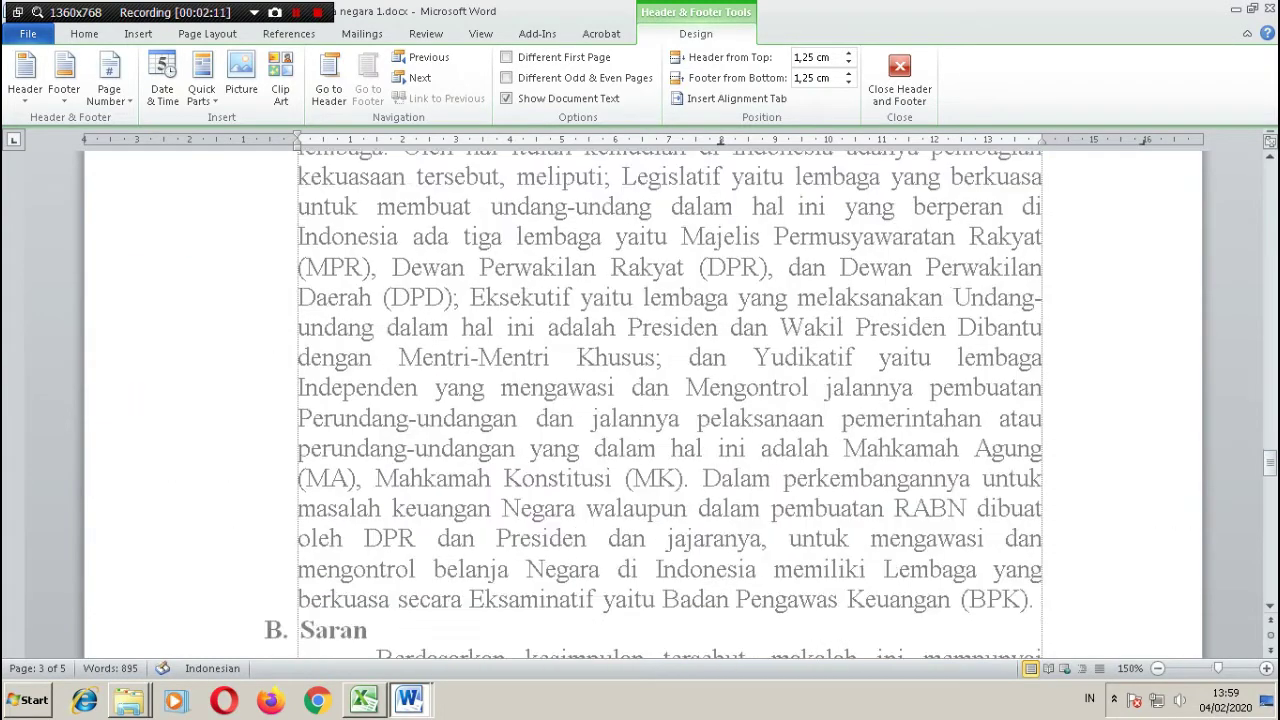
scroll(640, 400, "down", 5)
scroll(640, 400, "down", 4)
scroll(640, 400, "down", 3, "ctrl")
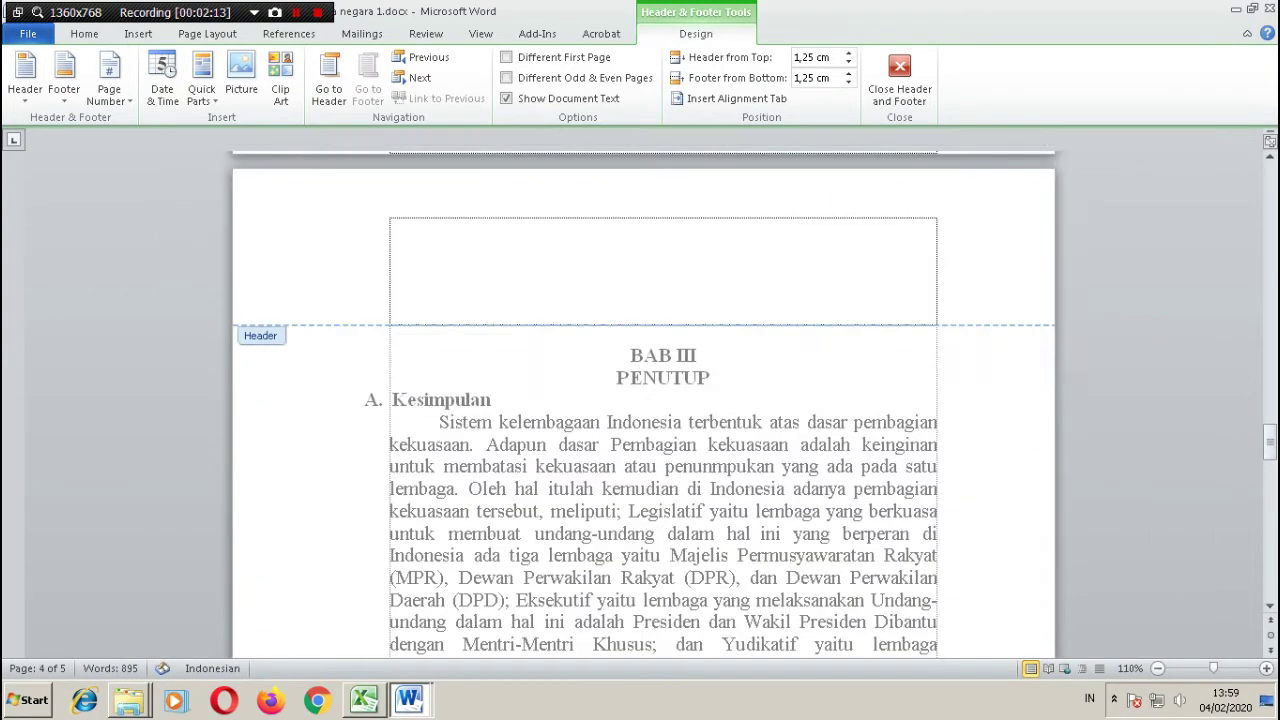
scroll(640, 400, "down", 2, "ctrl")
scroll(640, 400, "down", 5, "ctrl")
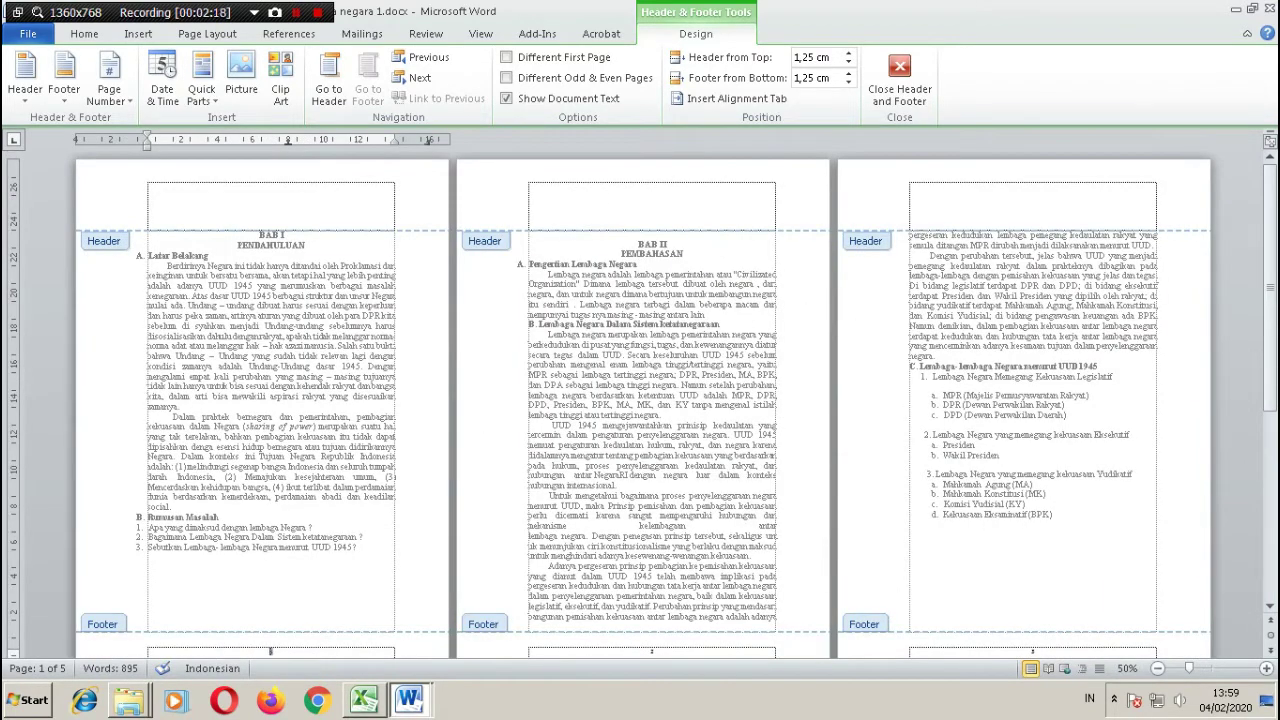
Replace the page numbers with Plain Number 3 at the bottom right and scroll to check them
left_click(138, 33)
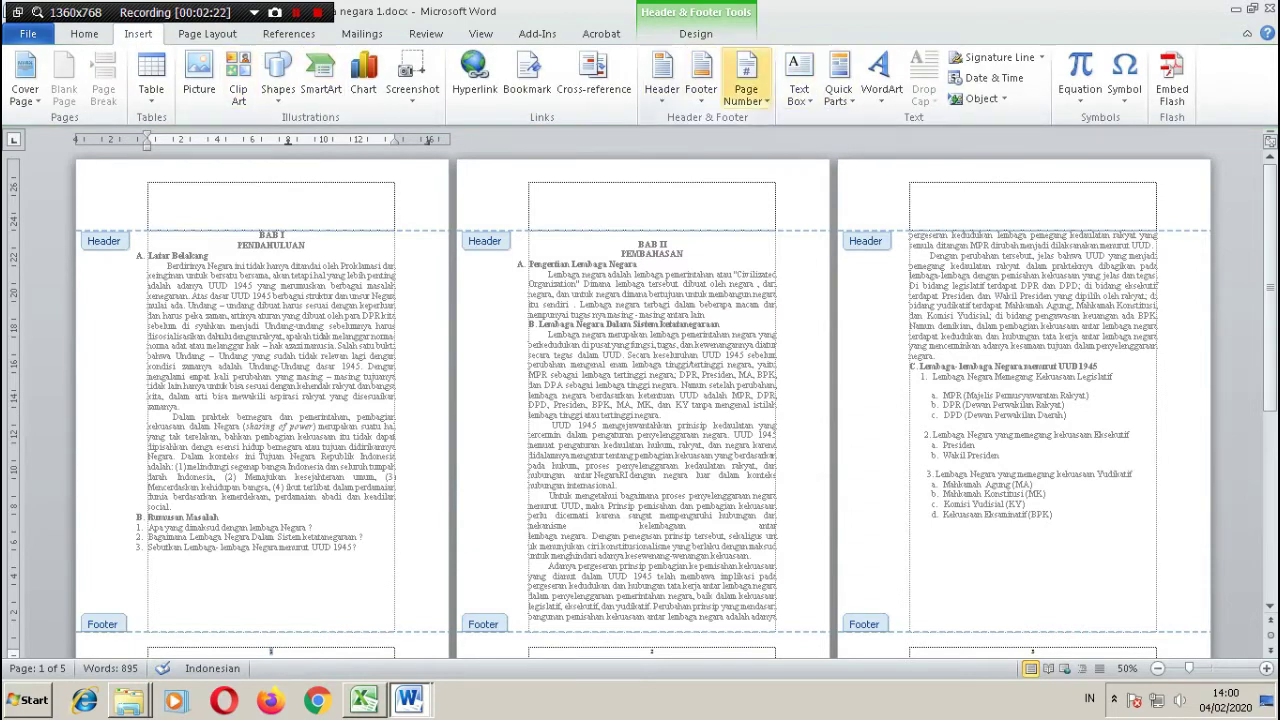
left_click(746, 78)
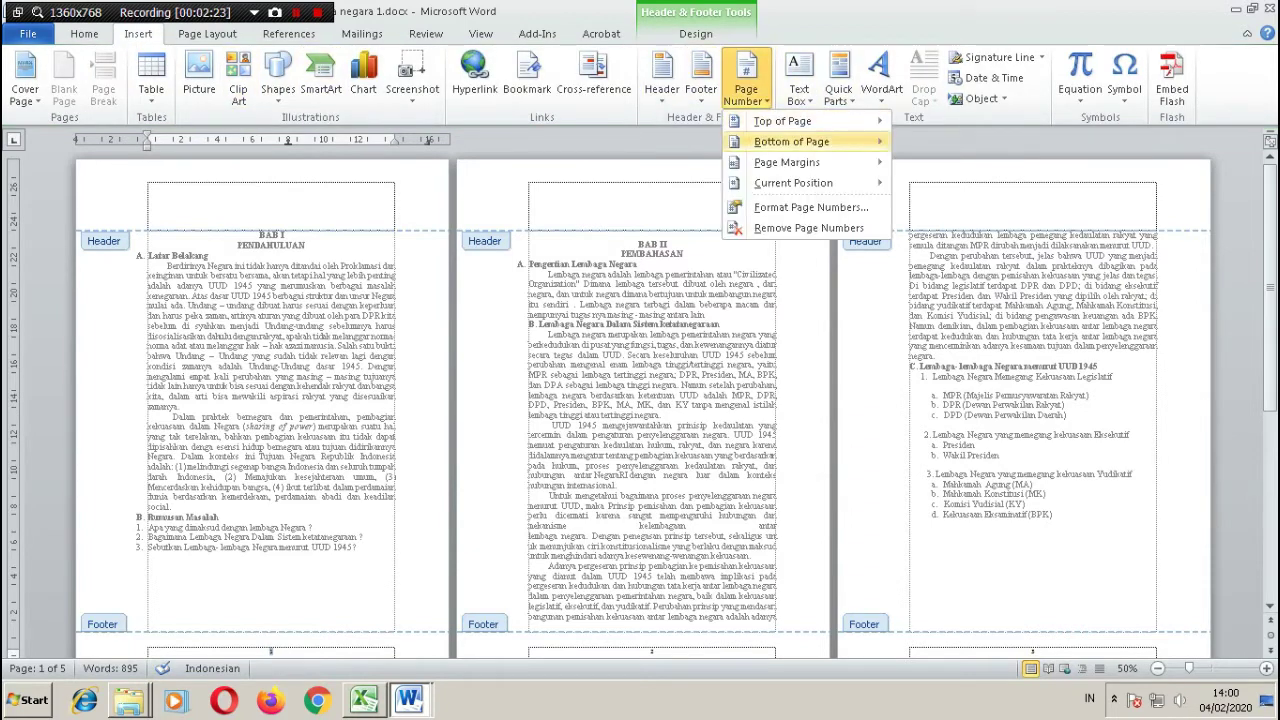
mouse_move(791, 141)
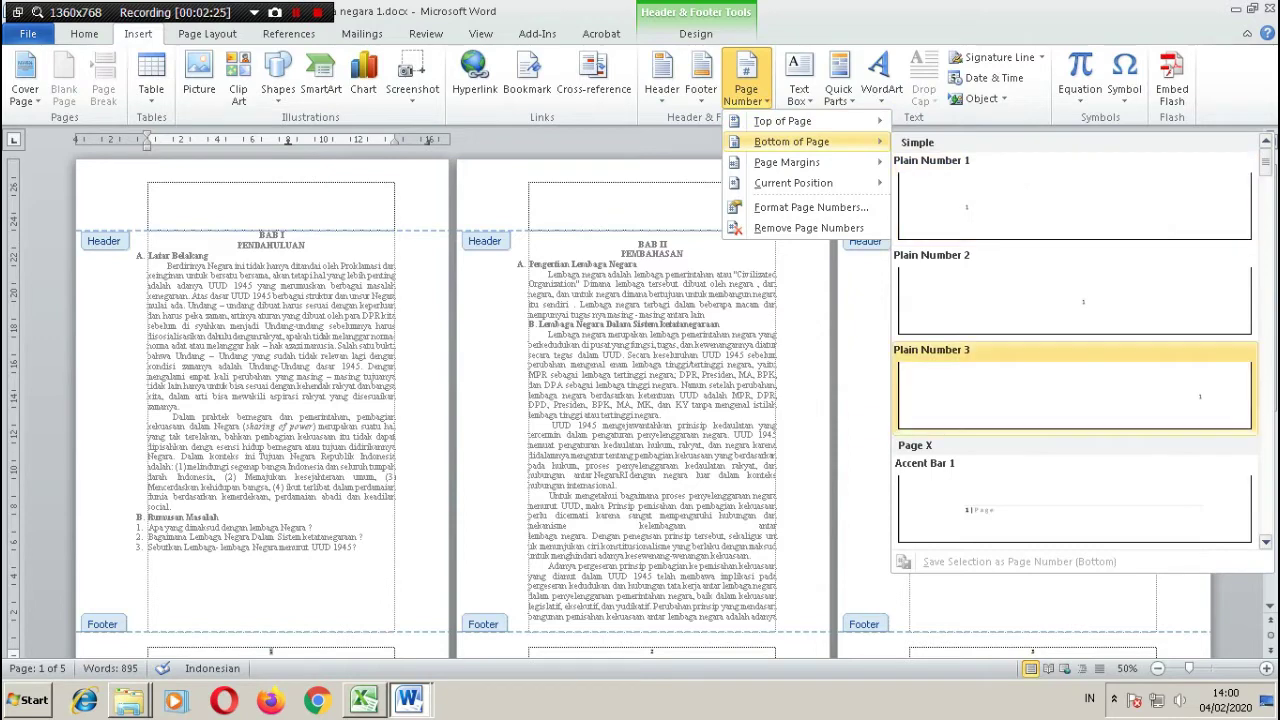
left_click(1075, 390)
scroll(1075, 390, "down", 3)
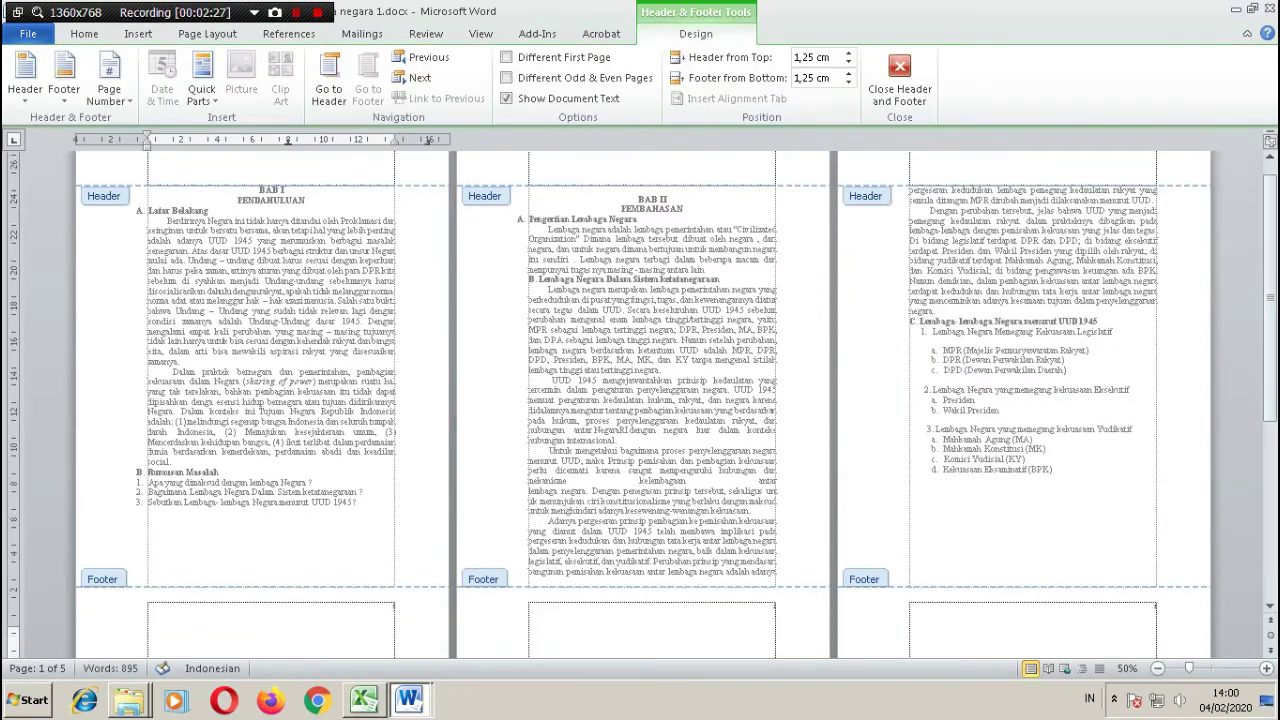
scroll(643, 405, "down", 1)
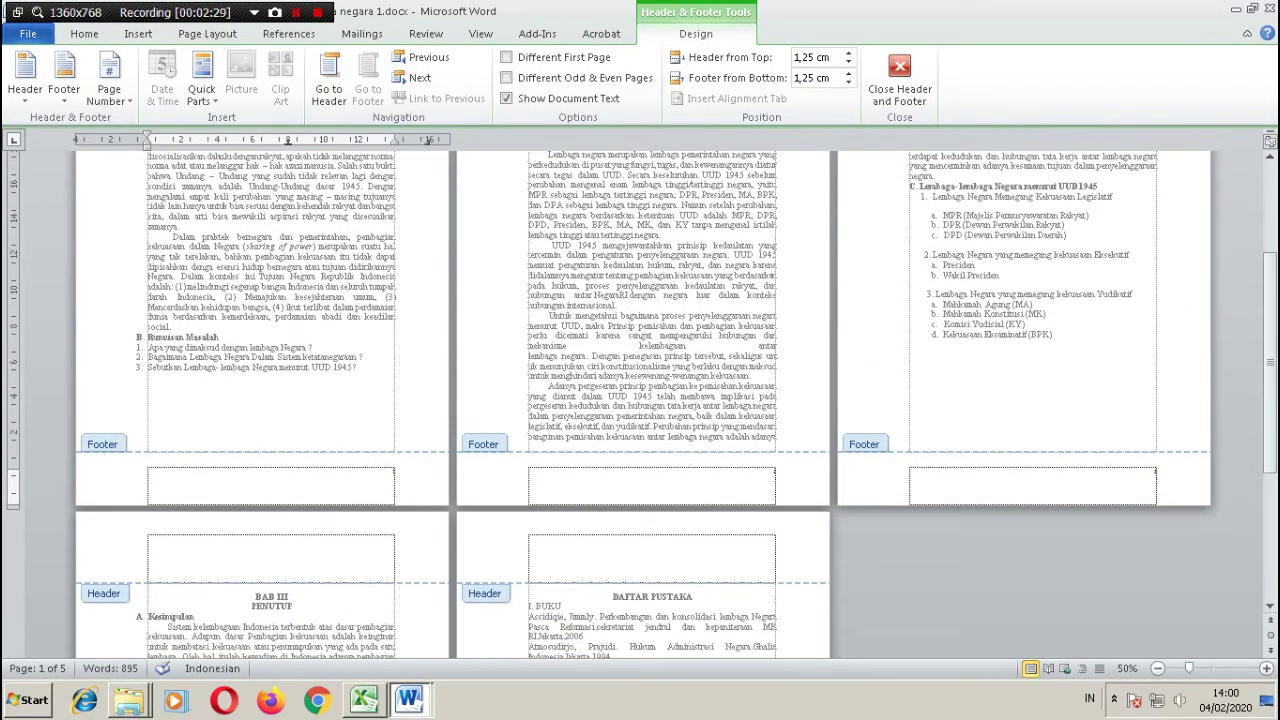
scroll(643, 405, "up", 2)
scroll(643, 405, "up", 2)
scroll(643, 405, "up", 2)
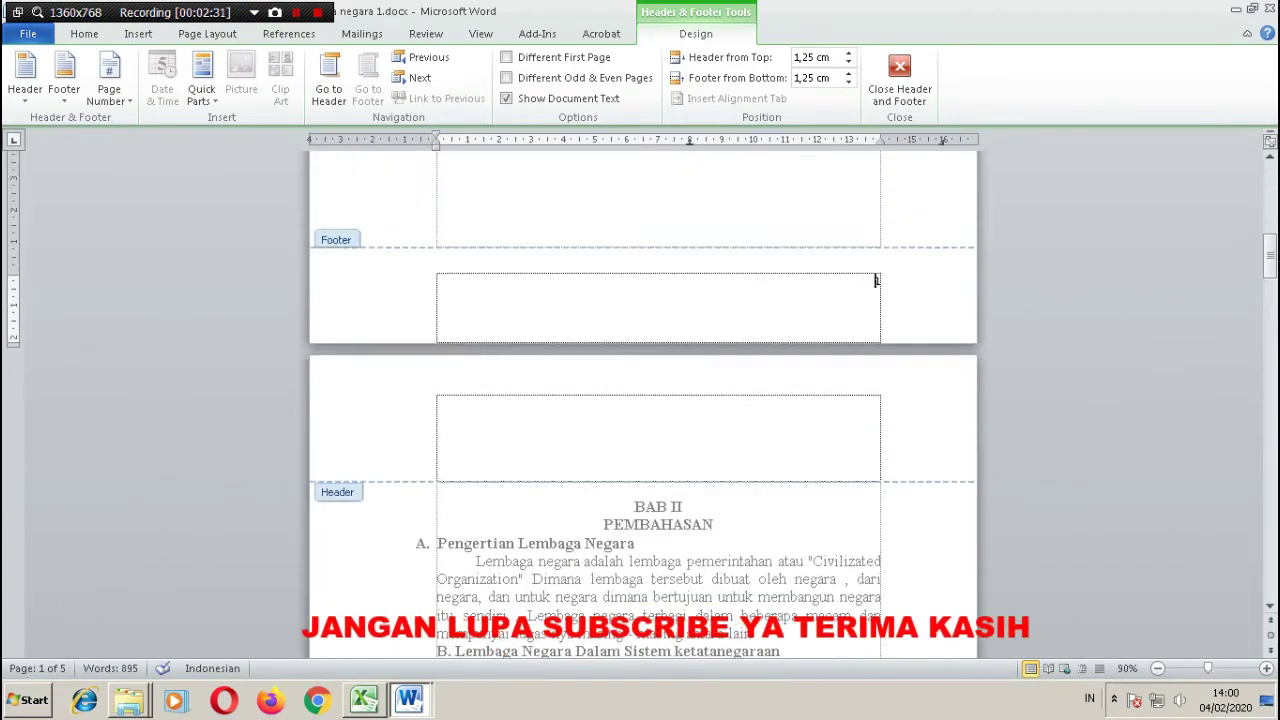
scroll(643, 405, "up", 3)
scroll(643, 405, "up", 2)
scroll(643, 405, "up", 5)
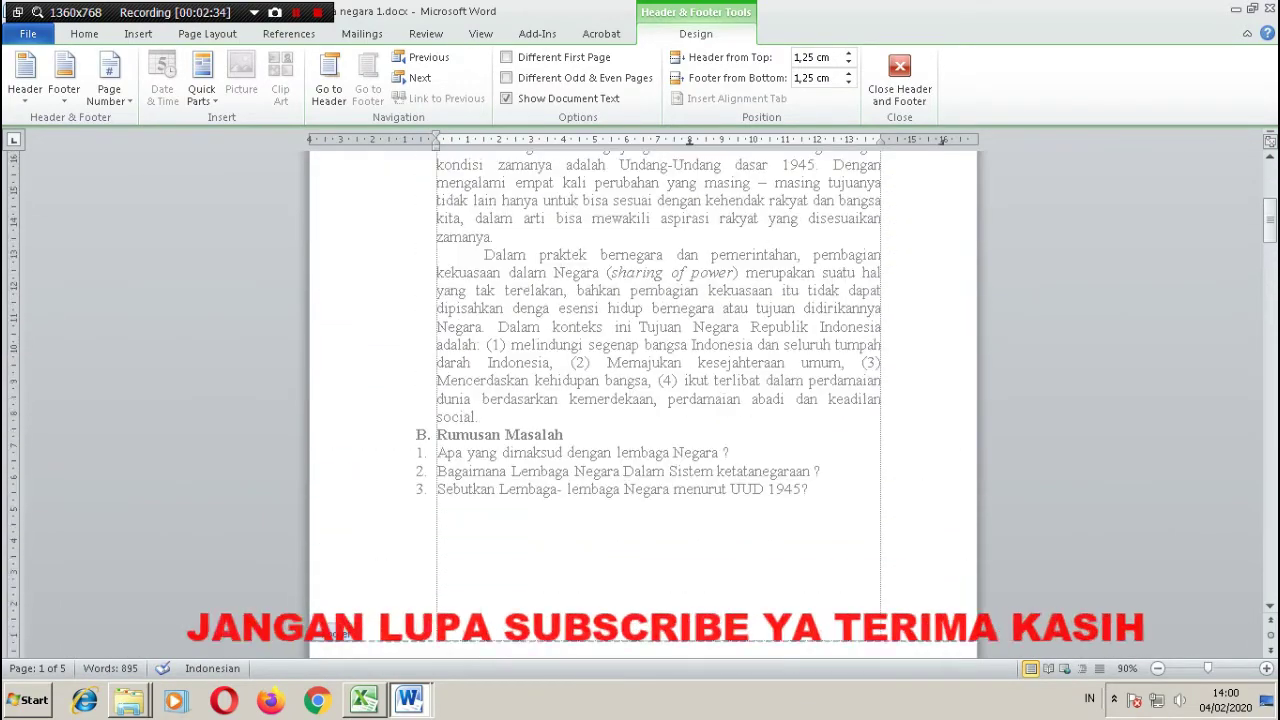
scroll(643, 405, "up", 5)
scroll(643, 405, "up", 4)
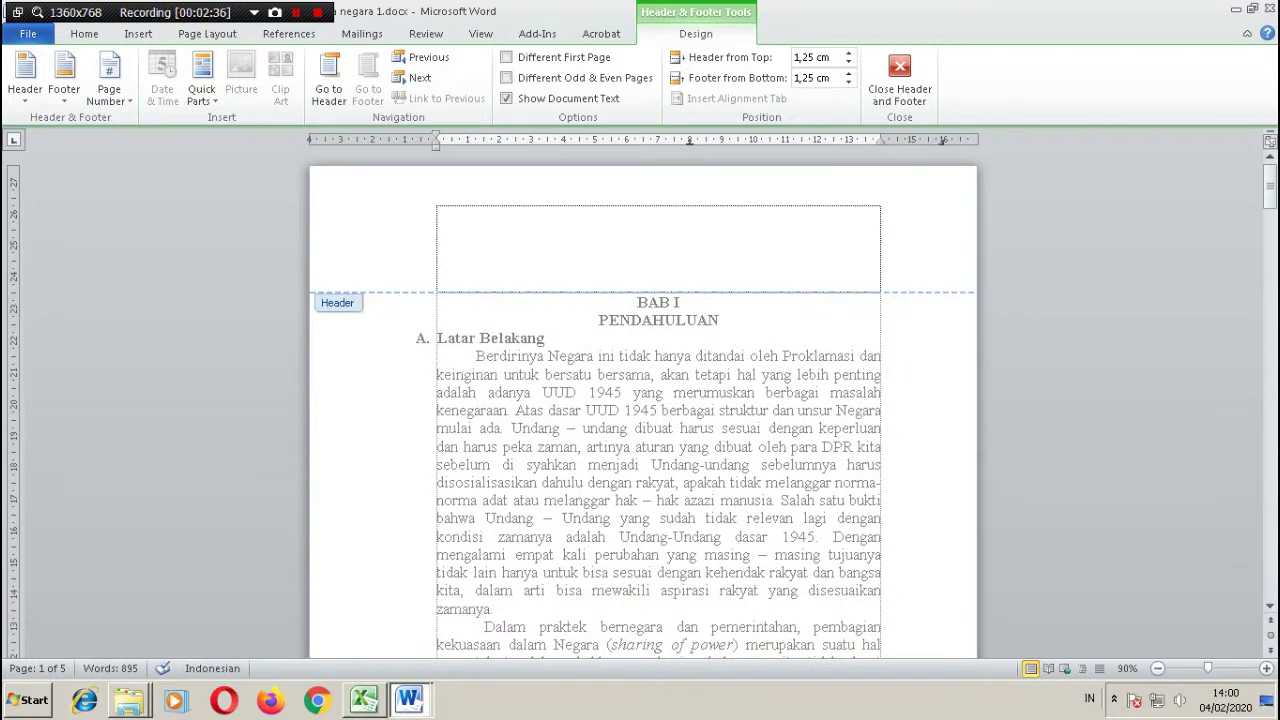
Insert Plain Number 3 page numbers at the top right of each page's header
left_click(109, 85)
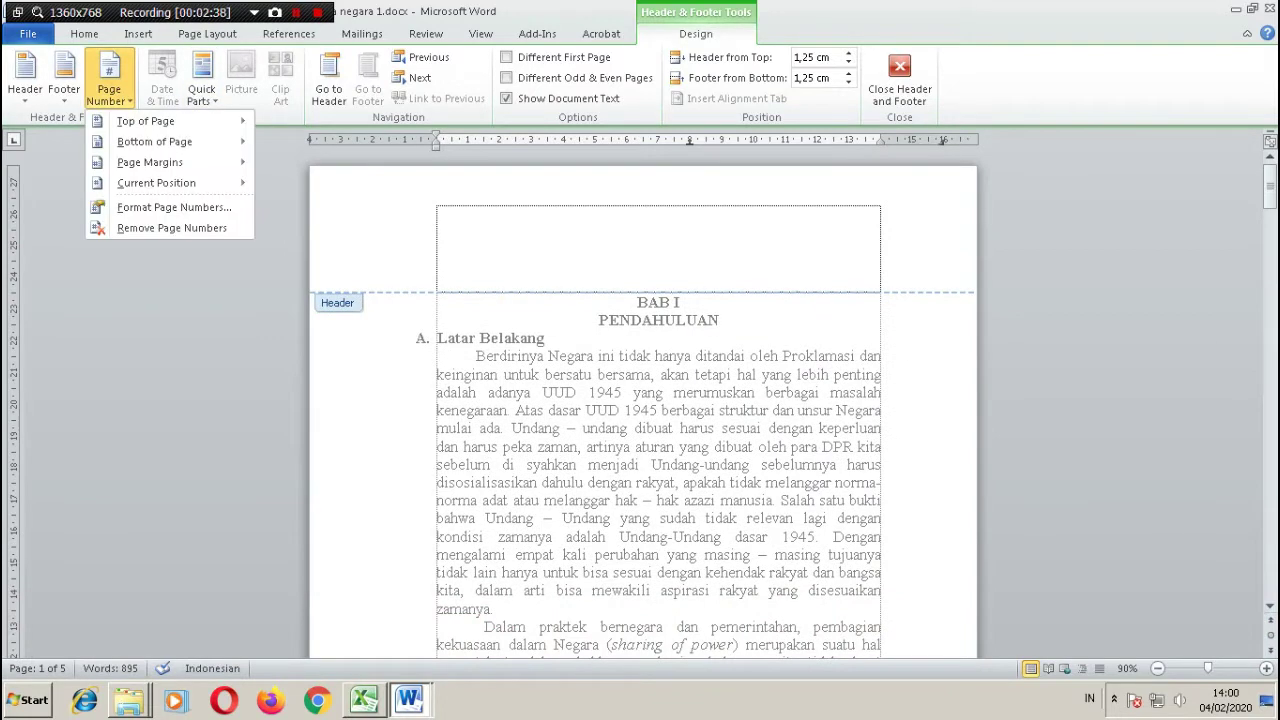
key("Escape")
left_click(138, 33)
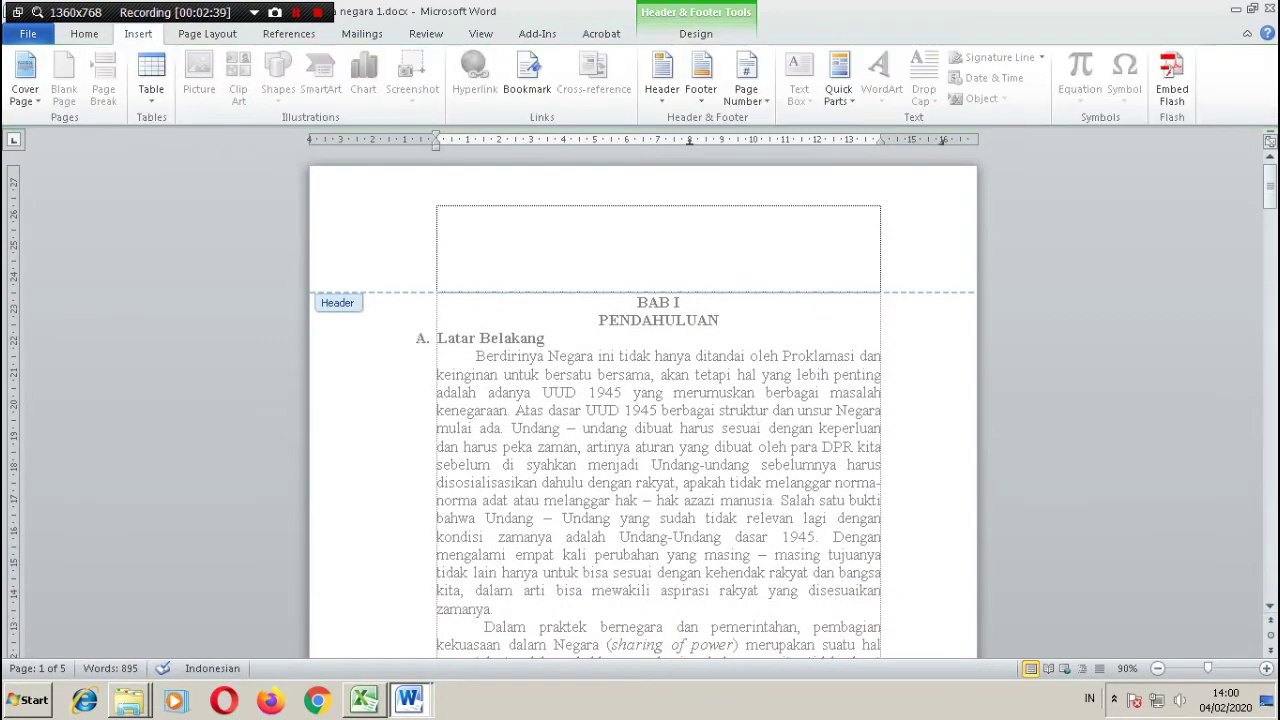
left_click(746, 80)
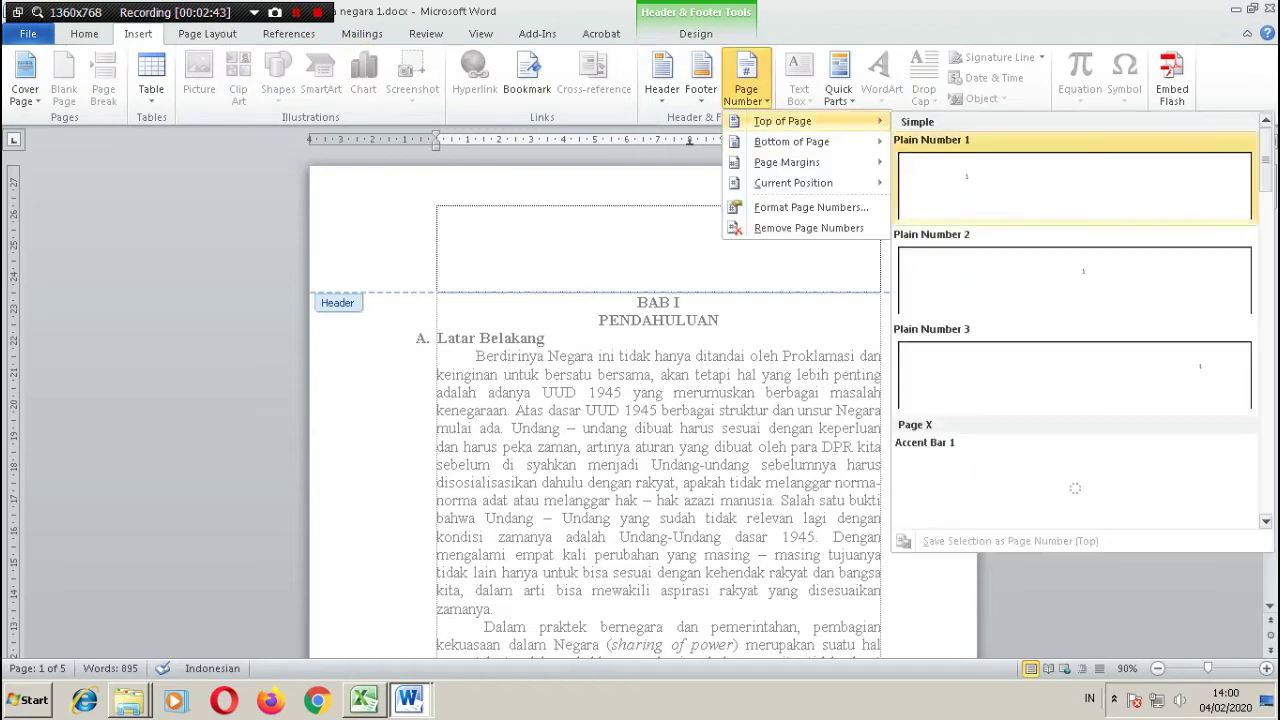
left_click(1074, 375)
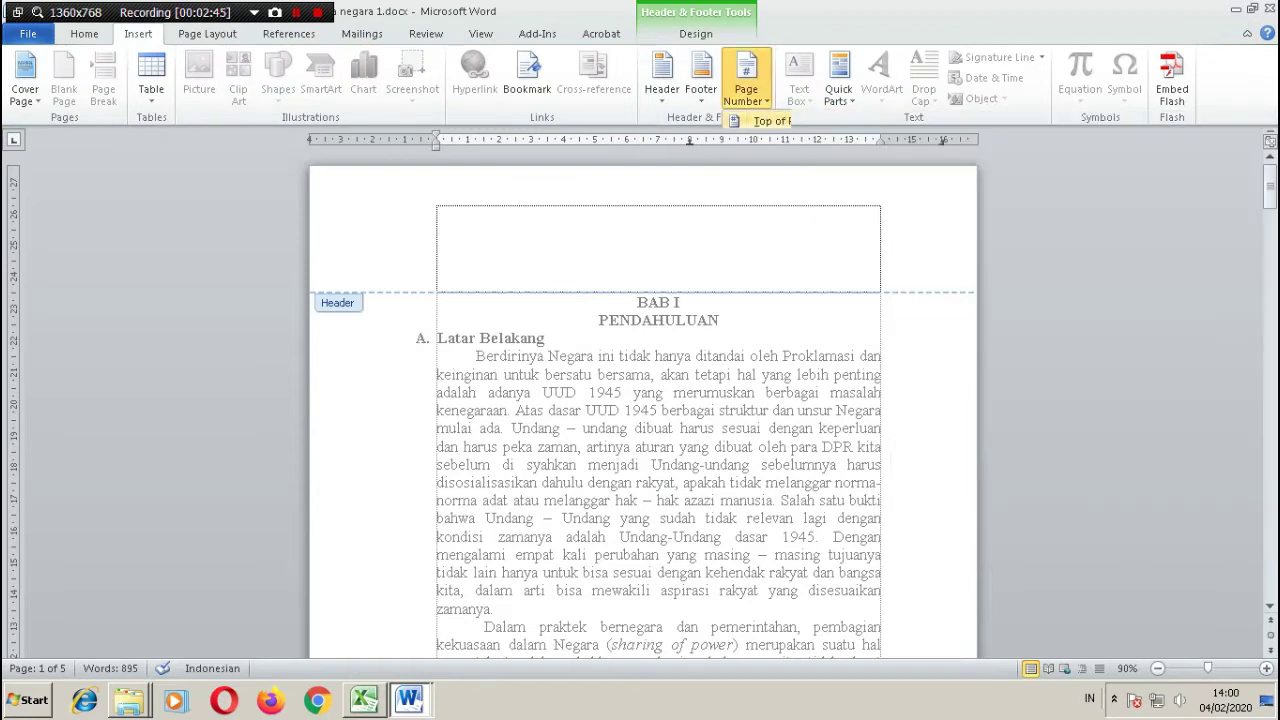
Clear the leftover page number from page 1's footer
scroll(658, 400, "down", 3)
scroll(658, 400, "down", 4)
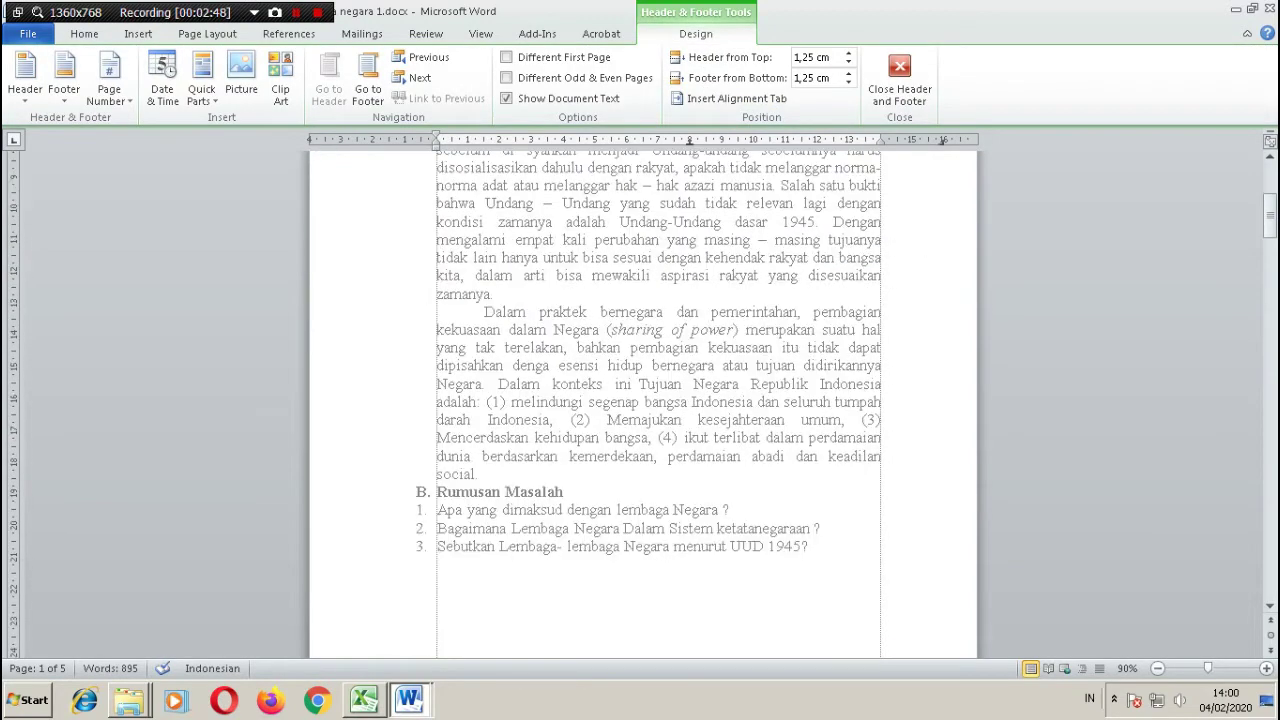
scroll(658, 400, "down", 3)
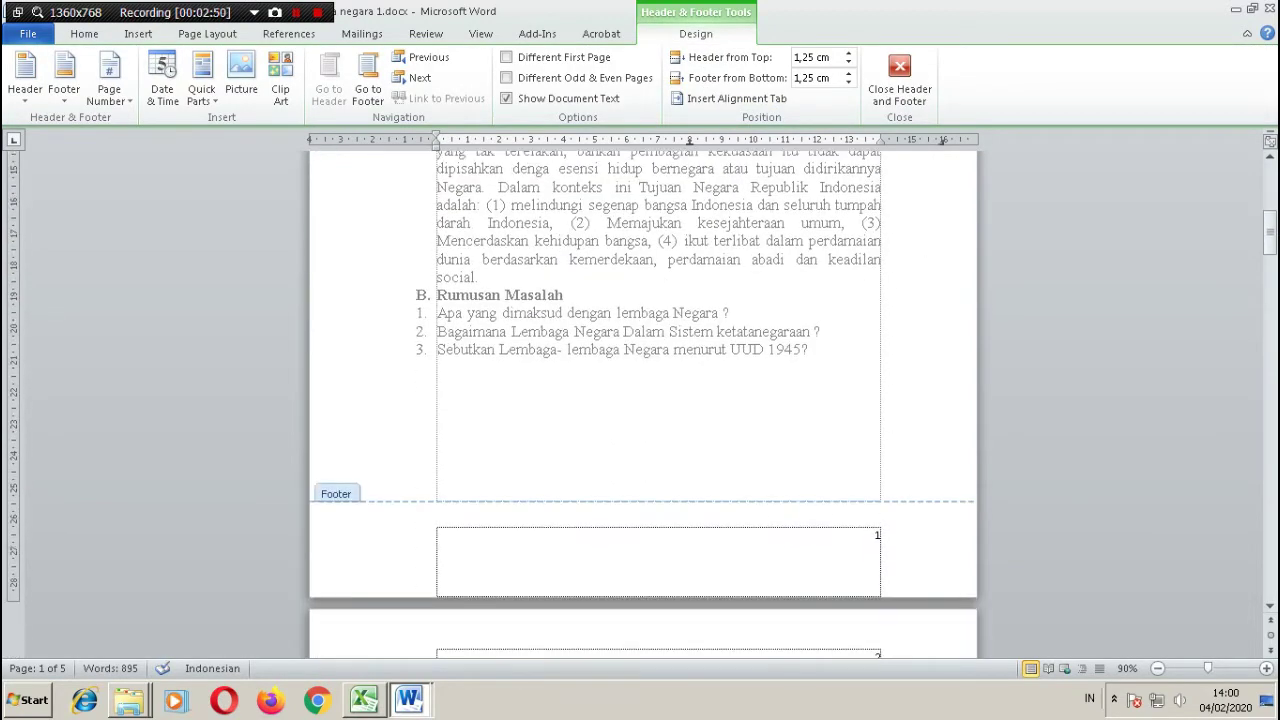
left_click(877, 535)
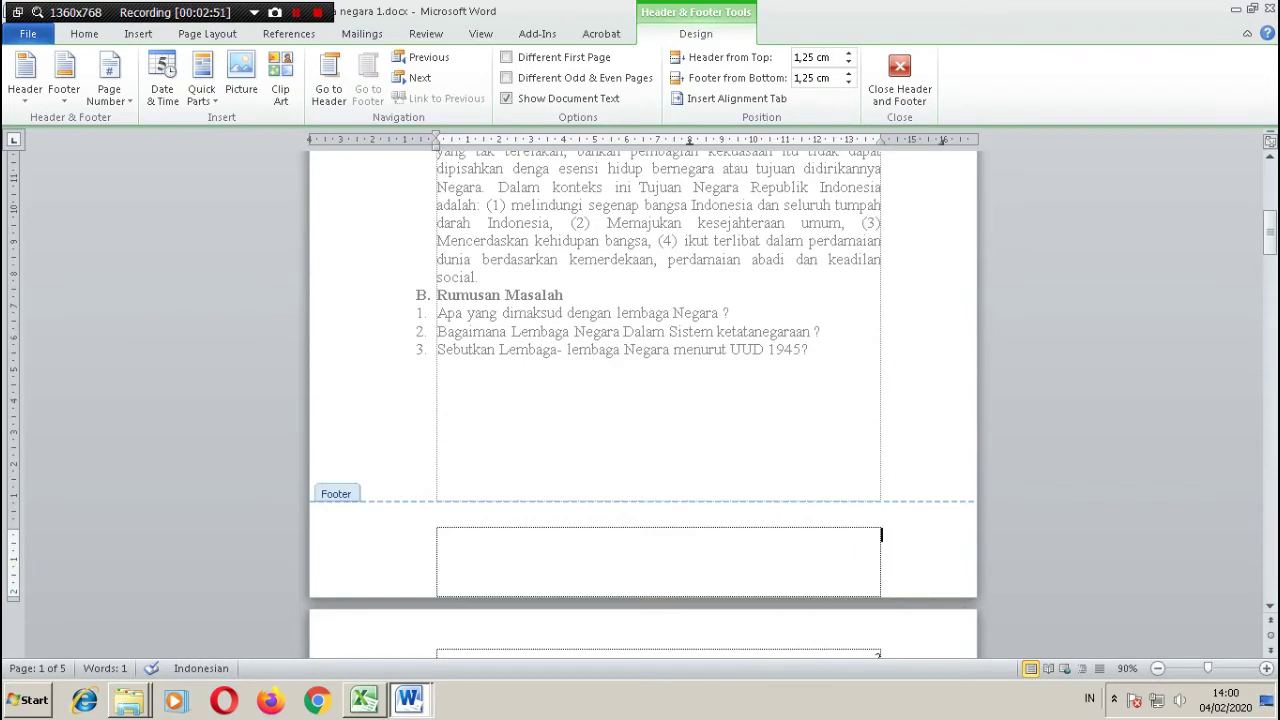
scroll(658, 400, "up", 4)
scroll(658, 400, "up", 4)
scroll(658, 400, "up", 1)
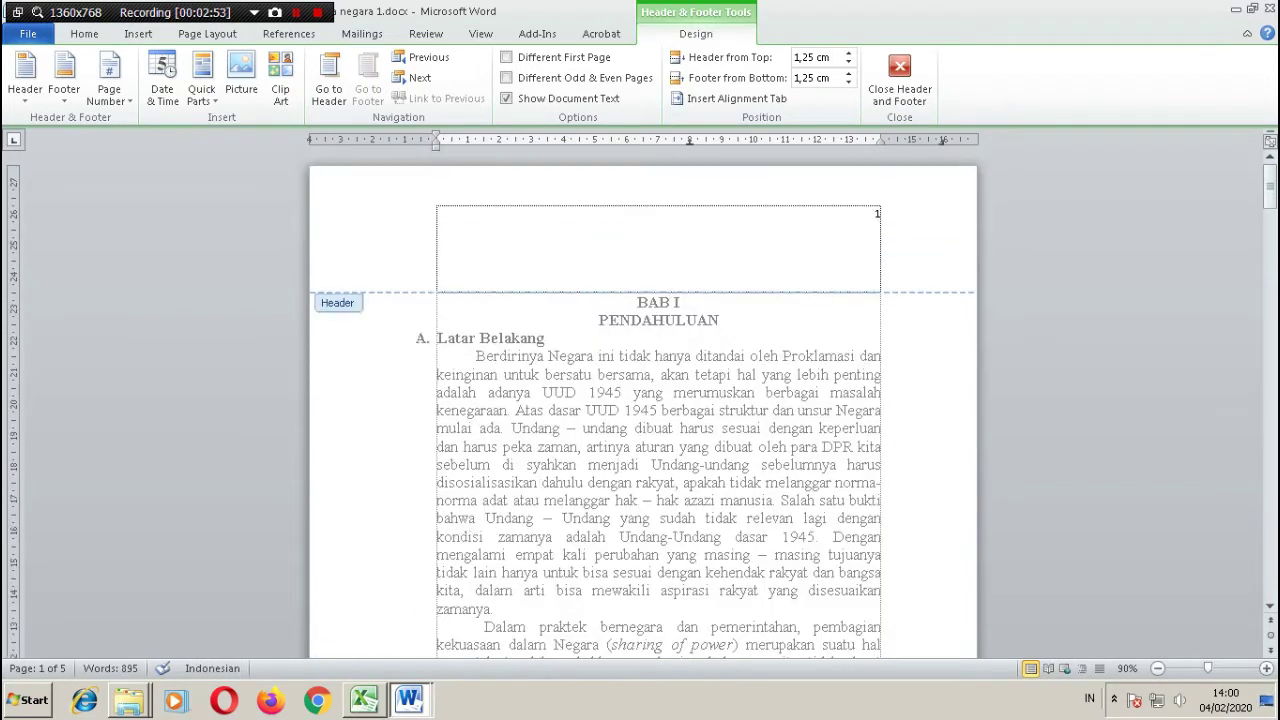
scroll(658, 400, "down", 4)
scroll(658, 400, "down", 7)
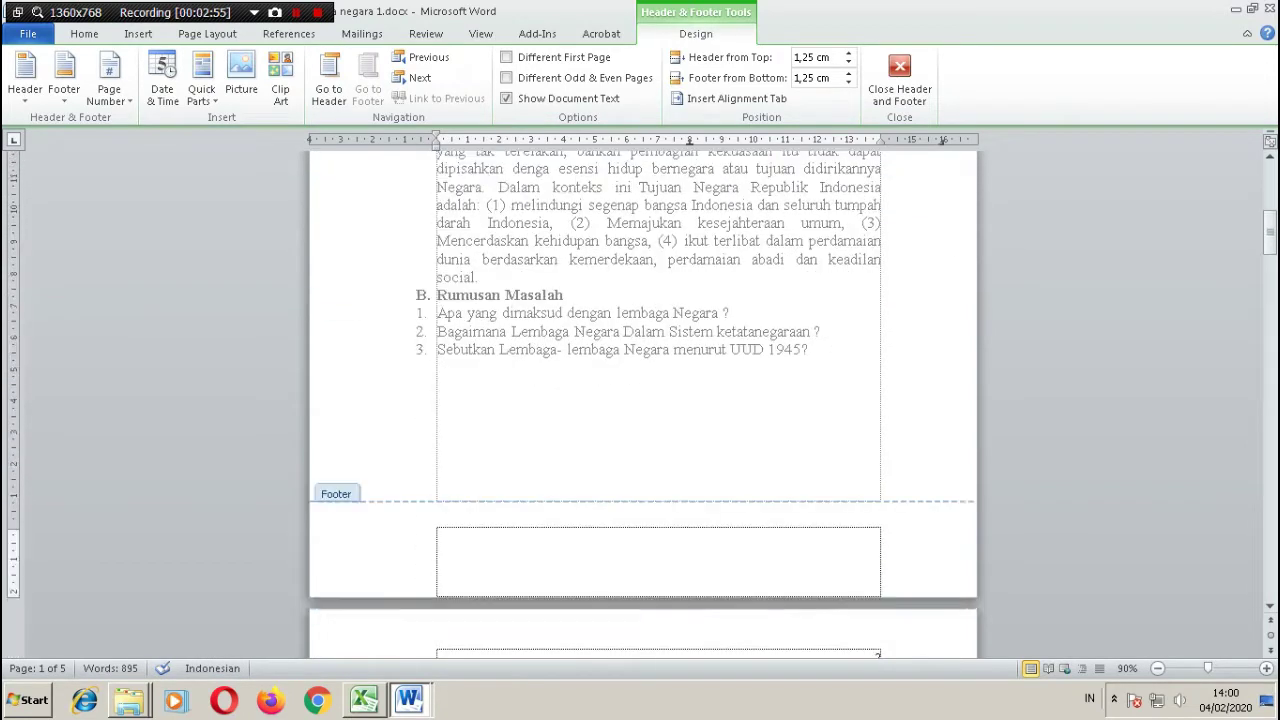
scroll(658, 400, "down", 8)
scroll(658, 400, "down", 4)
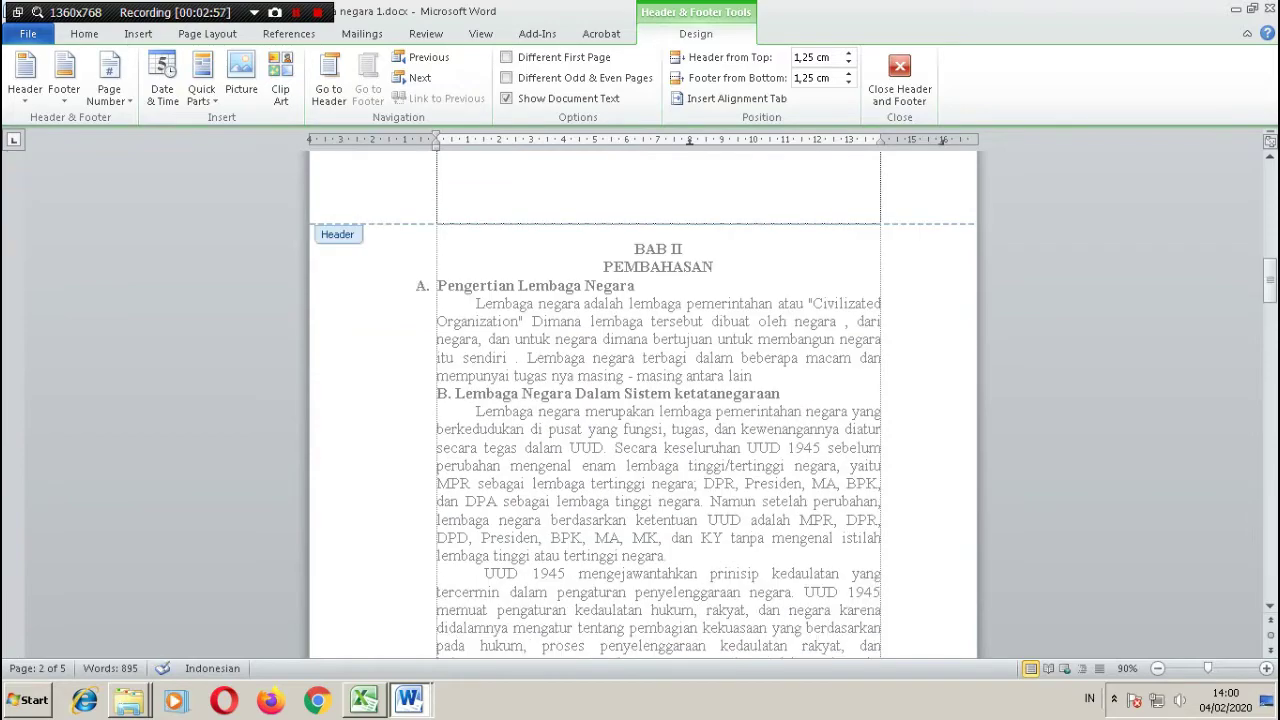
scroll(658, 400, "down", 2)
scroll(658, 400, "down", 7)
scroll(658, 400, "down", 5)
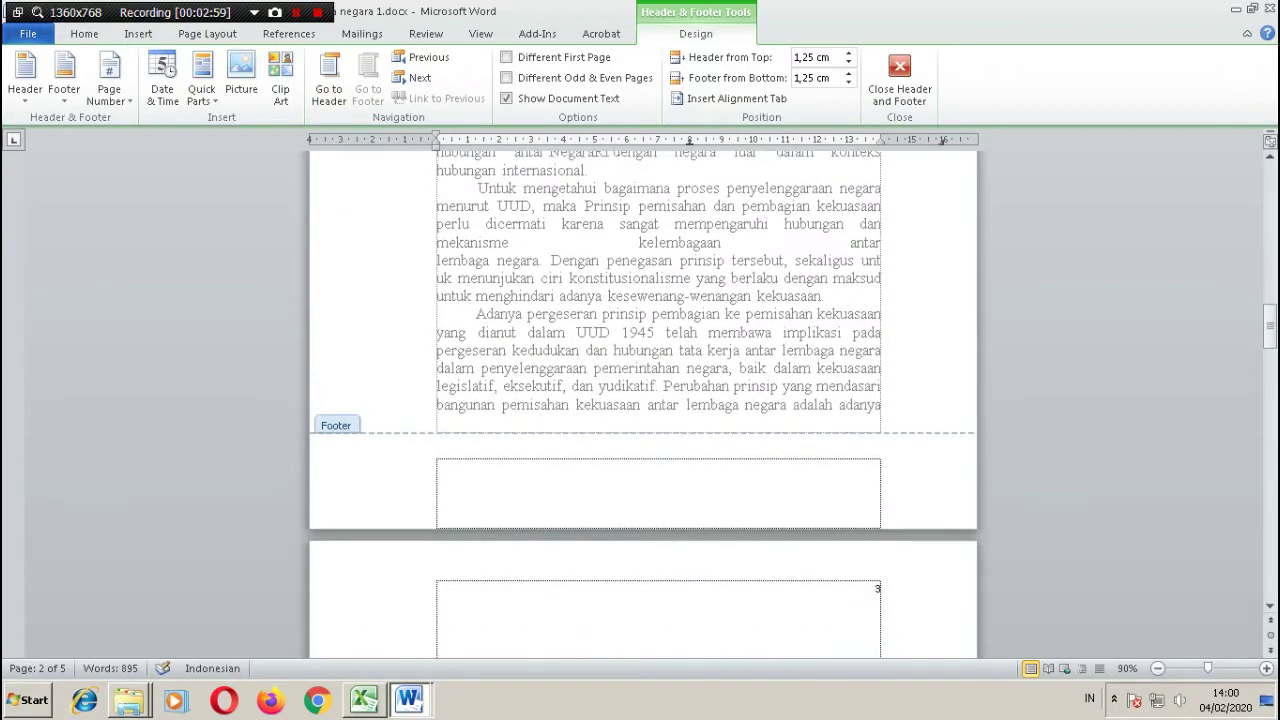
scroll(658, 400, "down", 2)
scroll(658, 400, "down", 4)
scroll(658, 400, "down", 1)
scroll(658, 400, "down", 6)
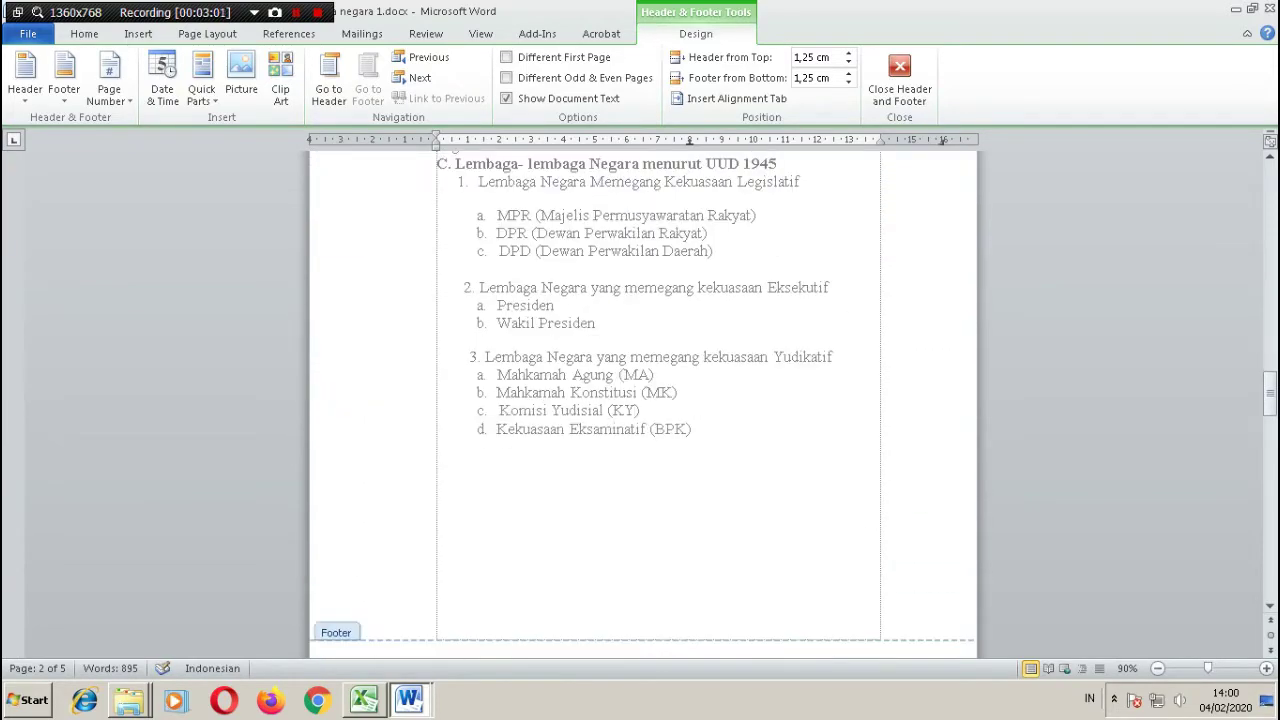
scroll(658, 400, "down", 2)
scroll(658, 400, "down", 5)
scroll(658, 400, "down", 2)
scroll(658, 400, "down", 4)
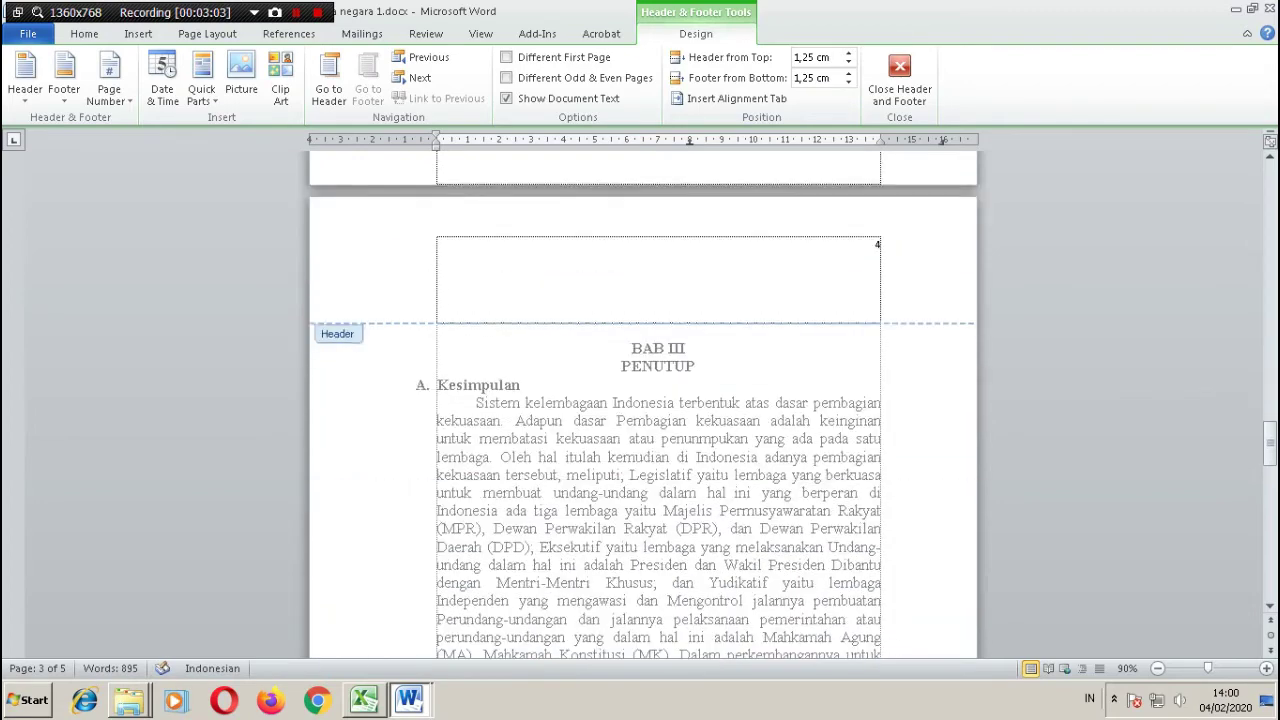
scroll(658, 400, "down", 2)
scroll(658, 400, "down", 8)
scroll(658, 400, "down", 3)
scroll(658, 400, "down", 3)
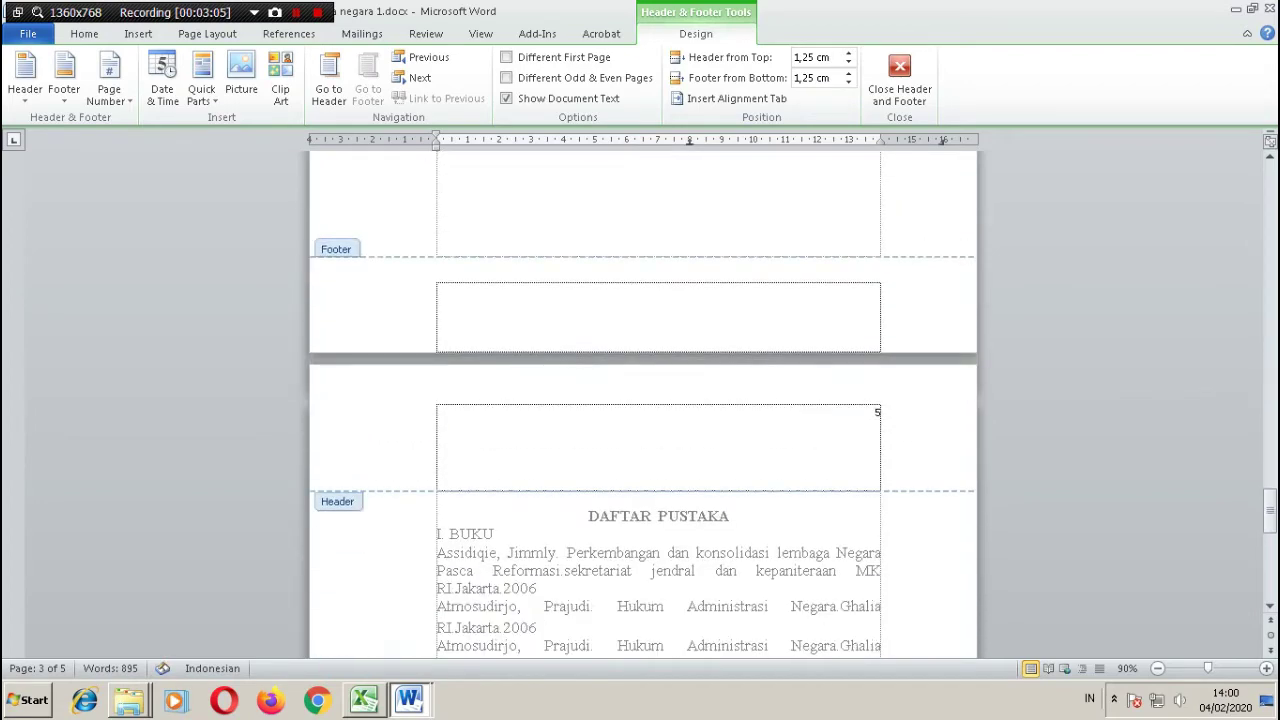
scroll(658, 400, "down", 3)
scroll(658, 400, "down", 2)
scroll(658, 400, "down", 6)
scroll(658, 400, "down", 2)
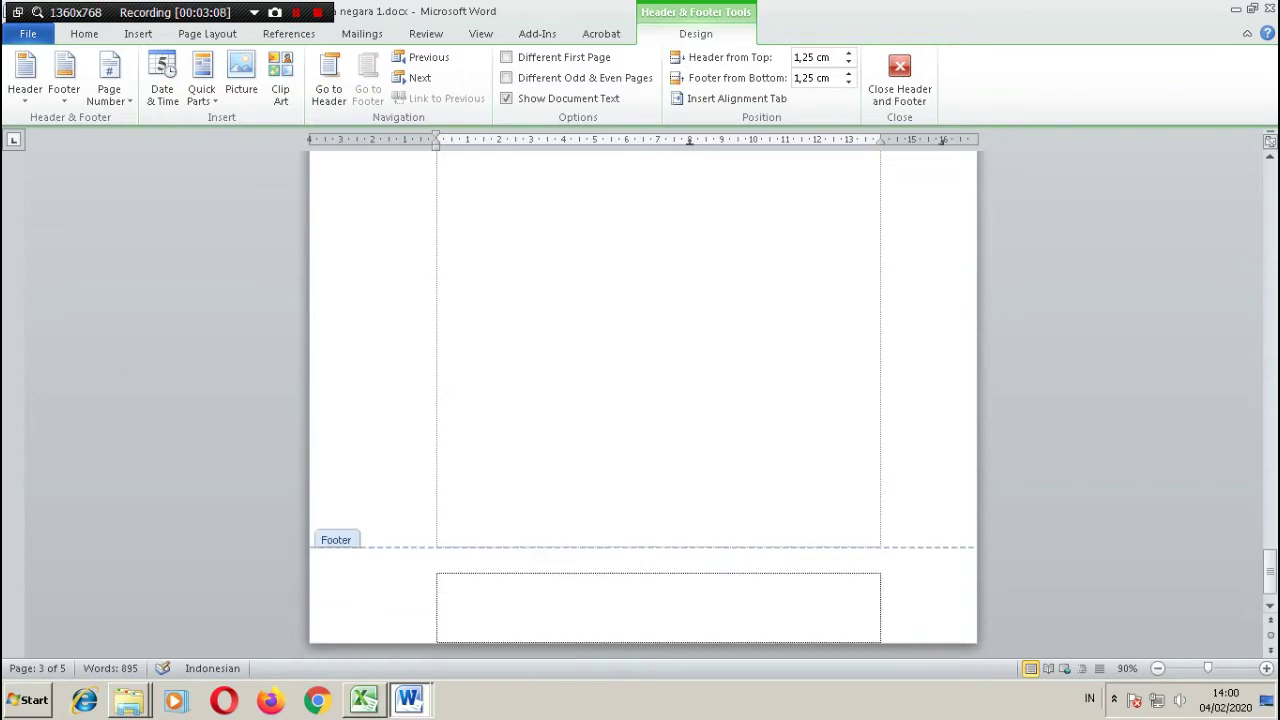
left_click_drag(1269, 568, 1269, 185)
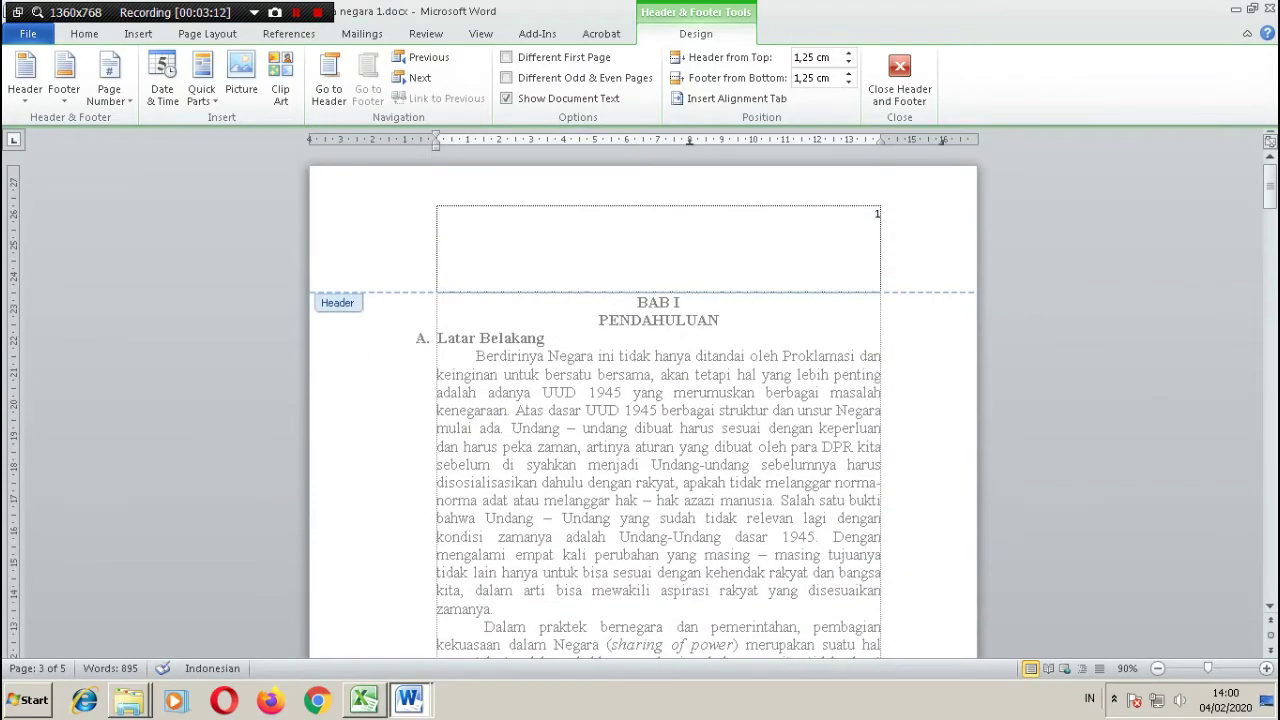
key("Escape")
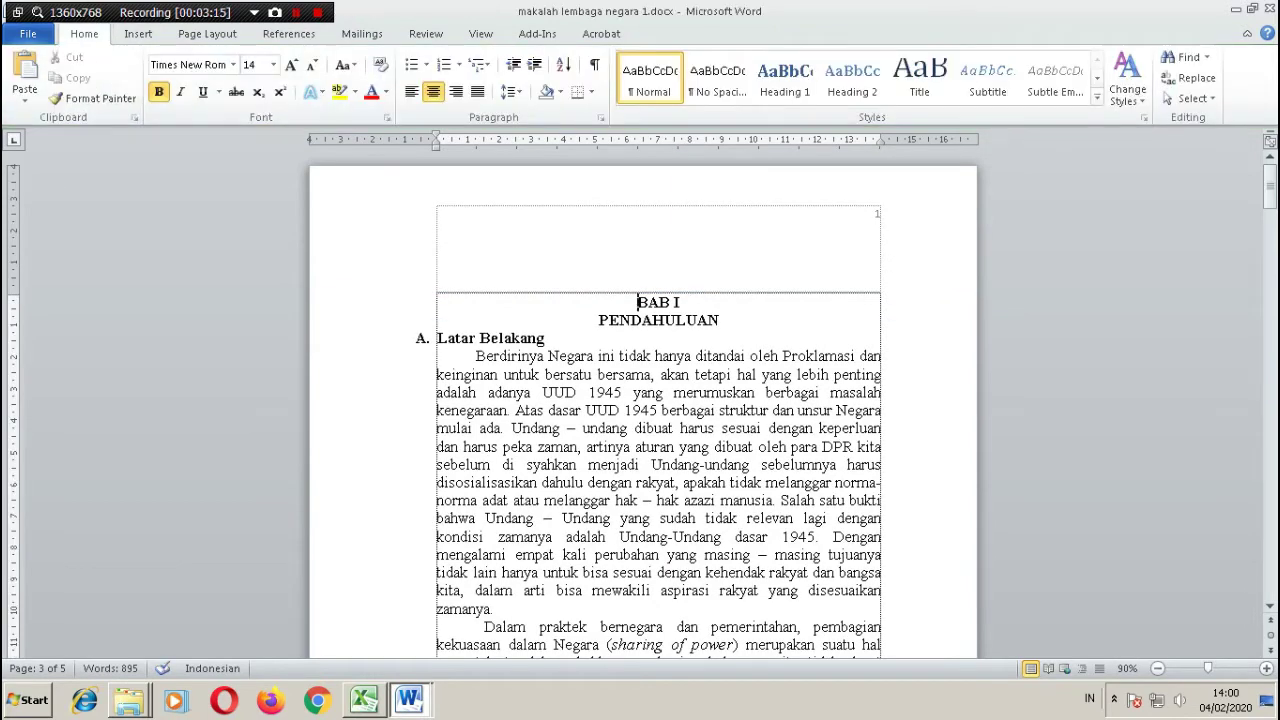
left_click(620, 410)
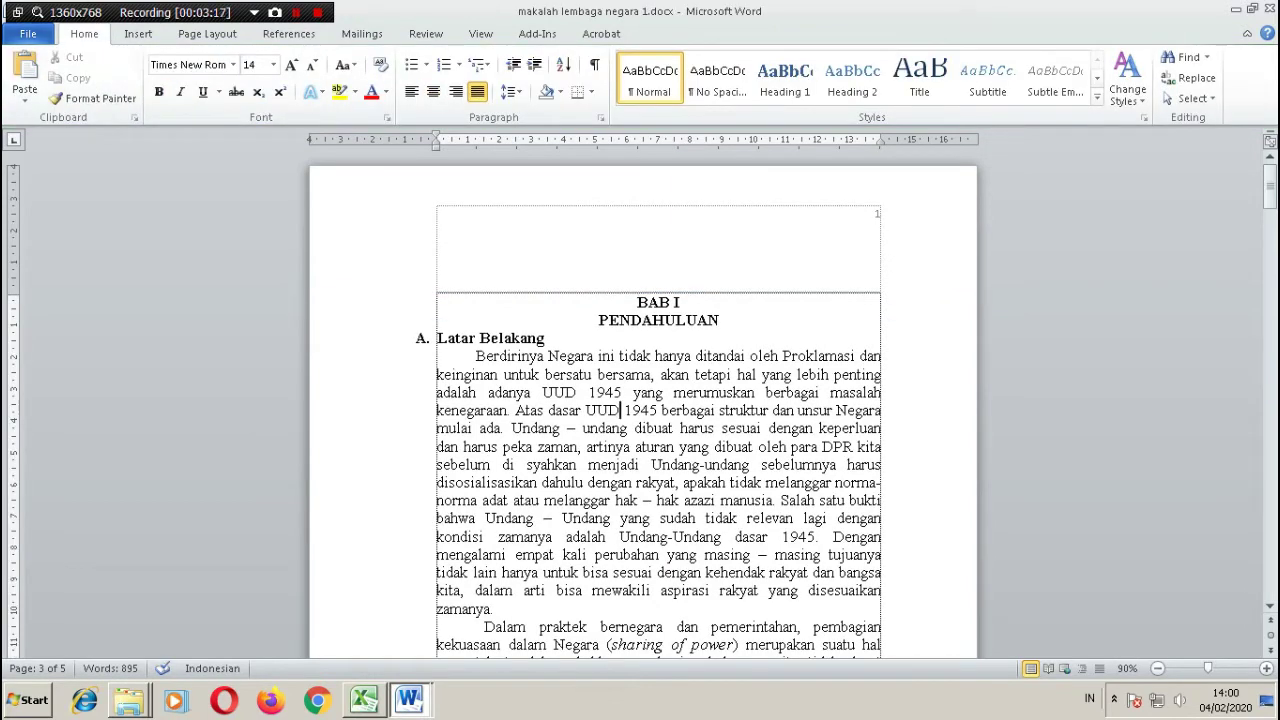
left_click(28, 33)
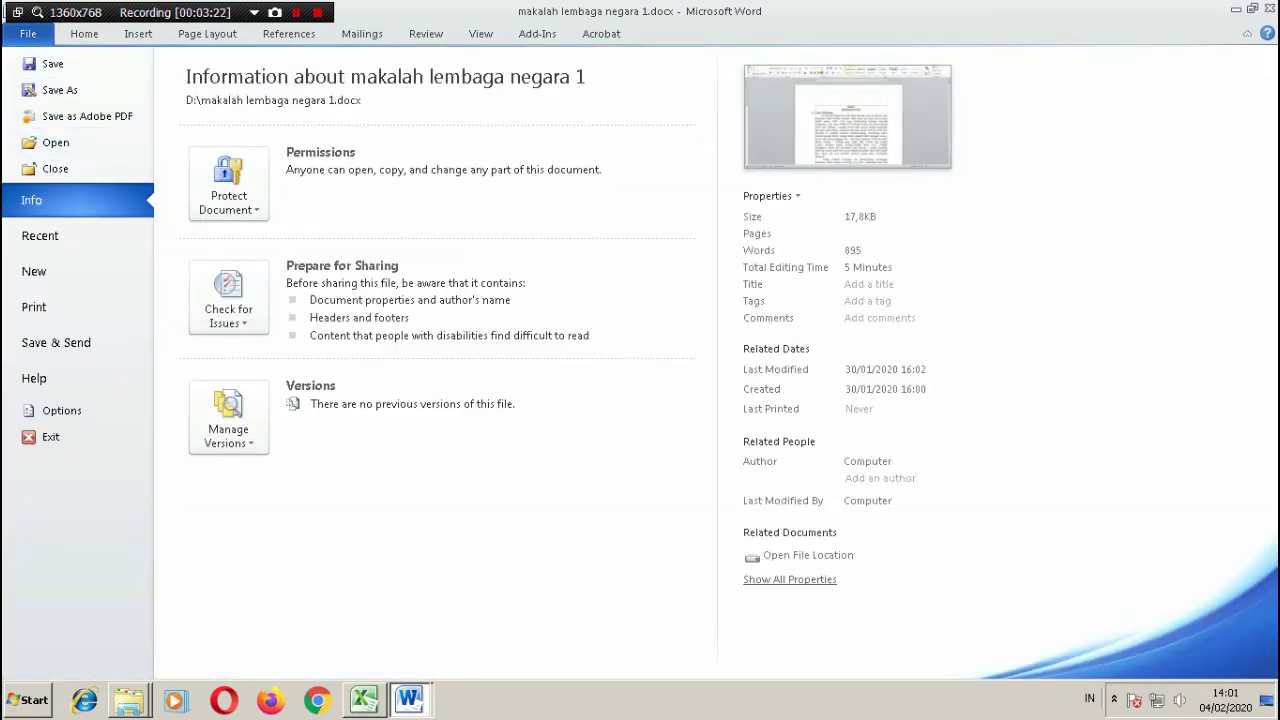
key("Escape")
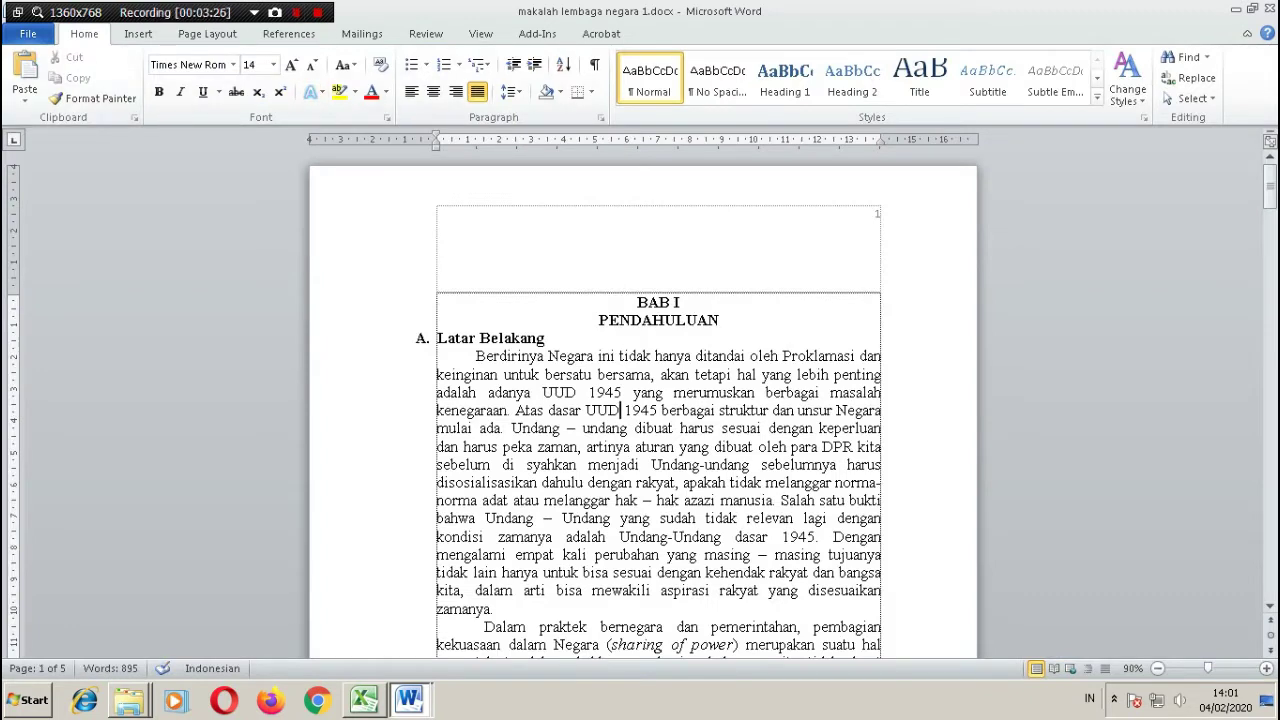
key("ctrl+Home")
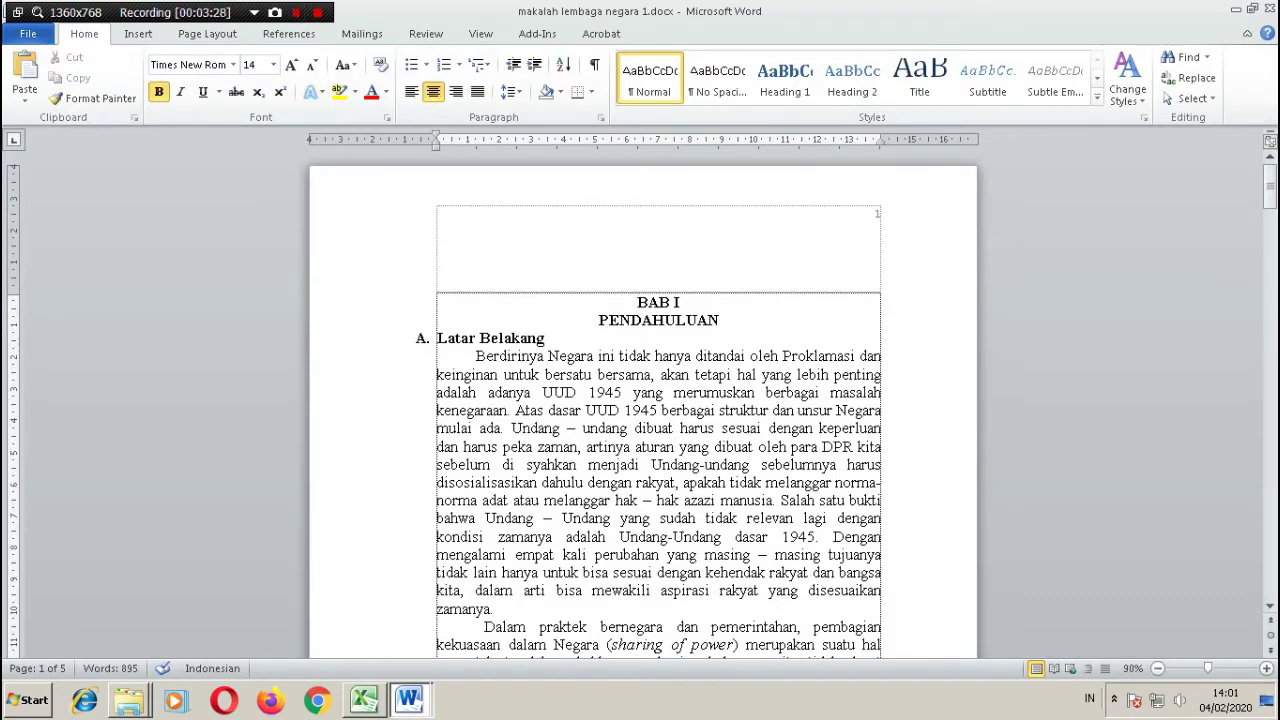
scroll(728, 446, "down", 1)
scroll(728, 446, "down", 1)
scroll(728, 446, "down", 1)
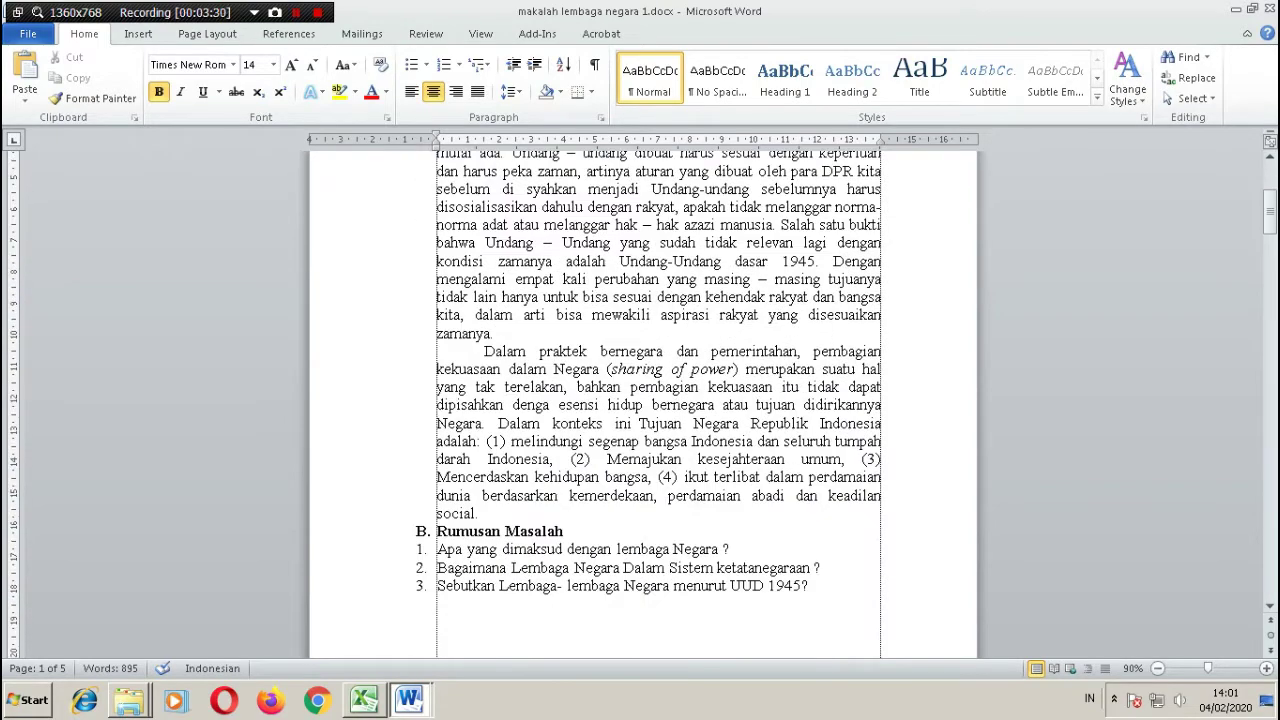
scroll(728, 446, "down", 1)
scroll(728, 446, "down", 2)
scroll(728, 446, "down", 1)
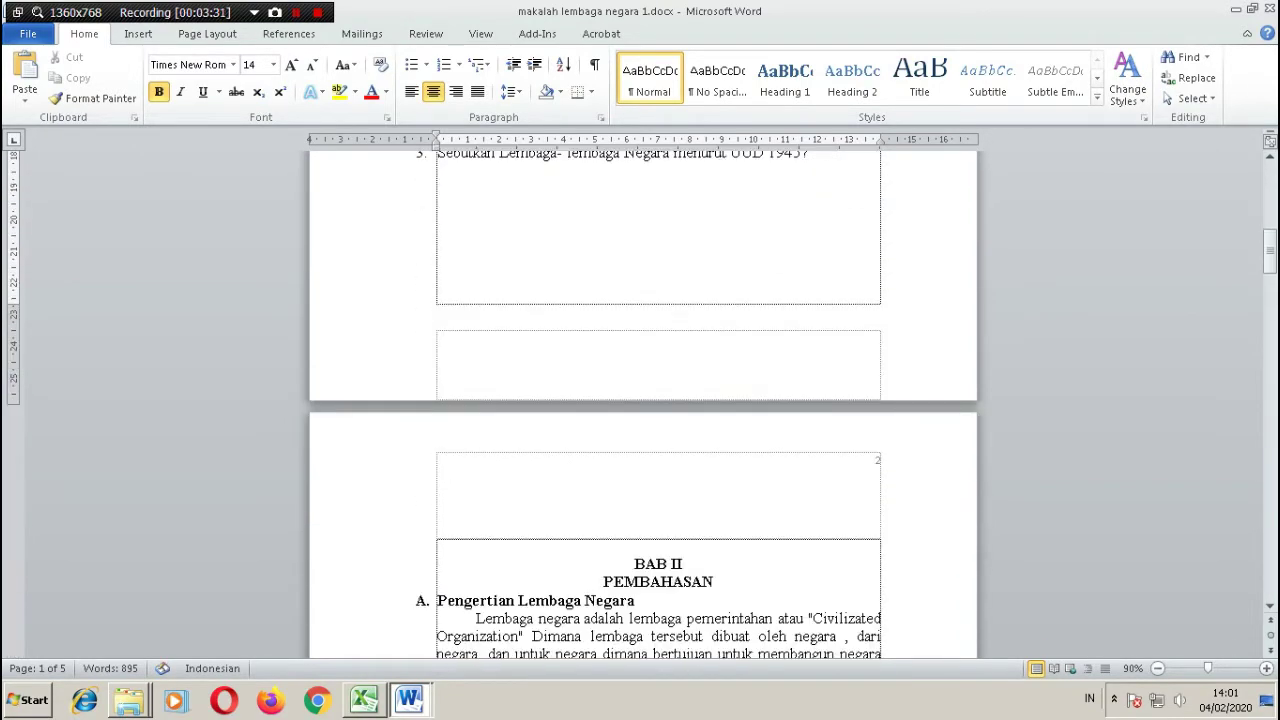
scroll(728, 446, "down", 3)
scroll(728, 446, "down", 1)
scroll(728, 446, "down", 4)
scroll(728, 446, "down", 4)
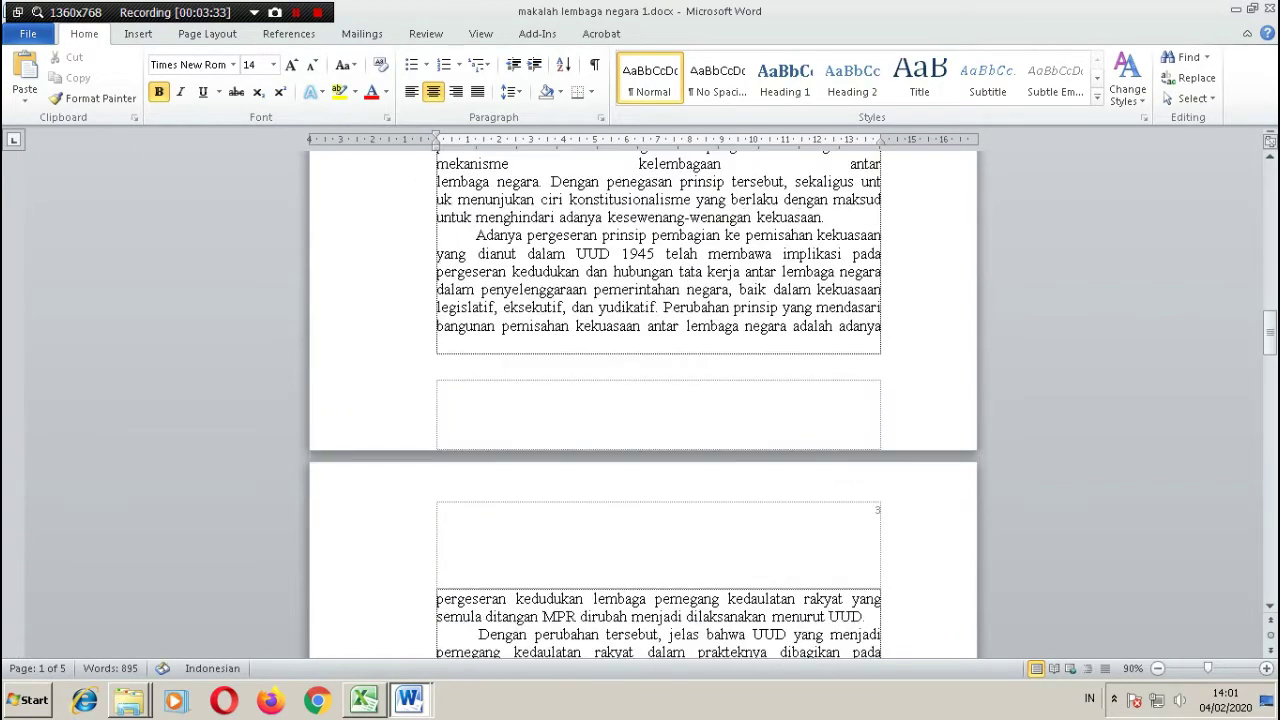
scroll(728, 446, "down", 3)
scroll(728, 446, "down", 1)
scroll(728, 446, "down", 3)
scroll(728, 446, "down", 2)
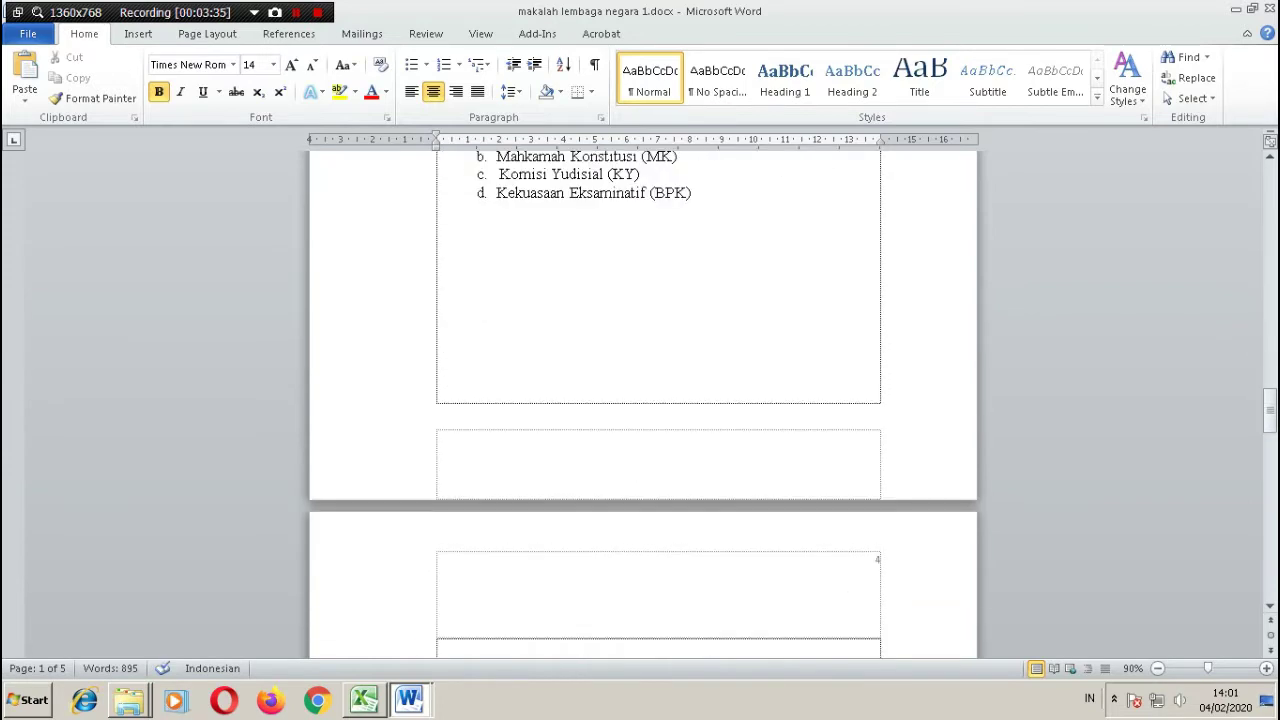
scroll(728, 446, "down", 3)
scroll(728, 446, "down", 1)
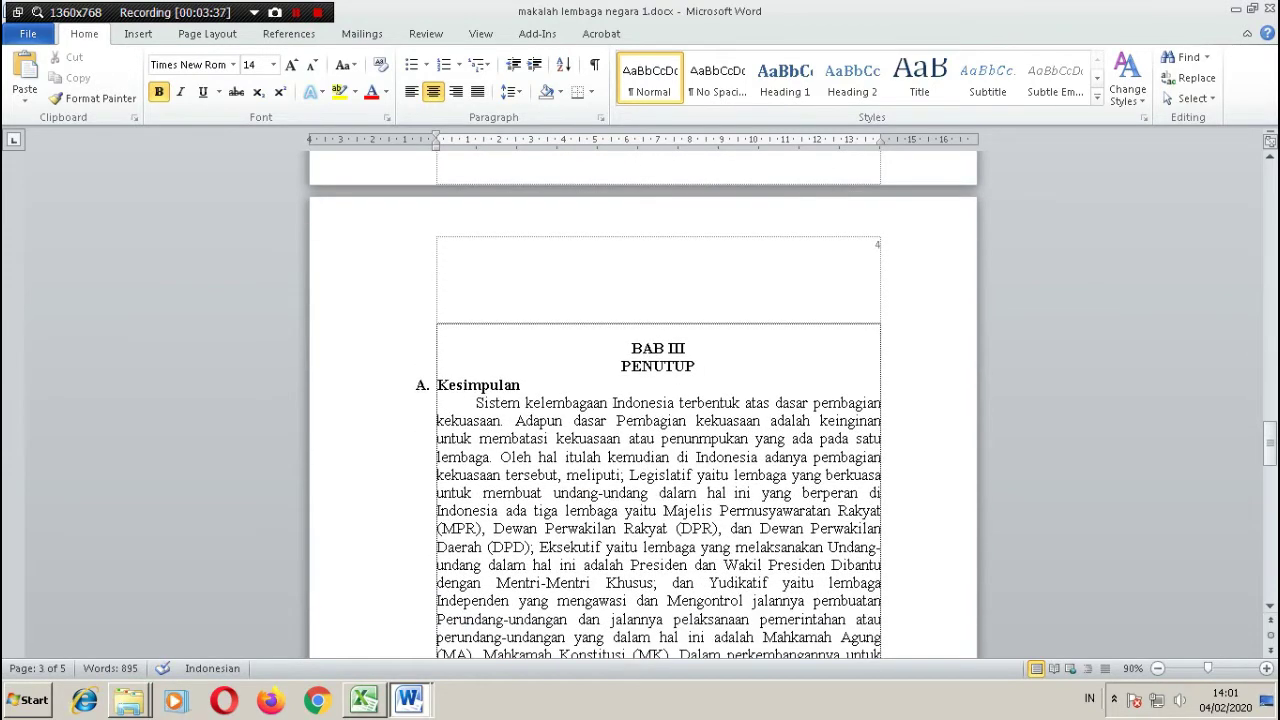
left_click(437, 333)
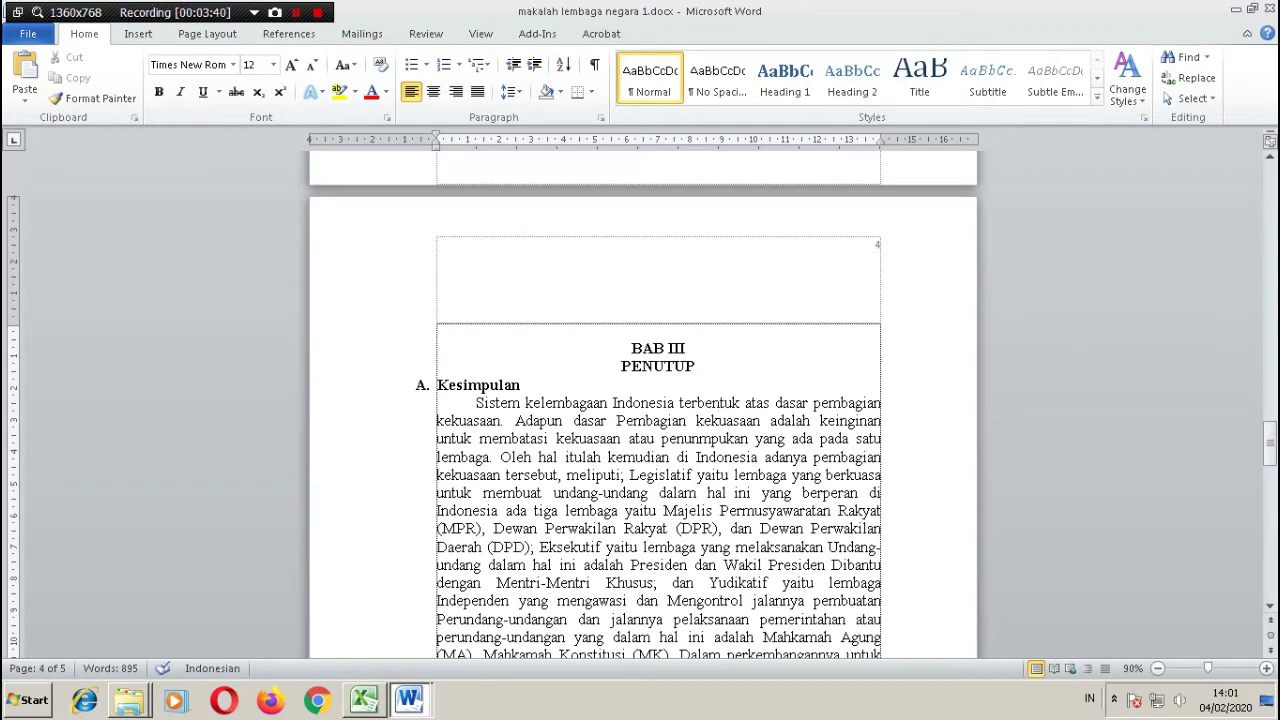
key("Down")
scroll(658, 400, "down", 2)
scroll(658, 400, "down", 4)
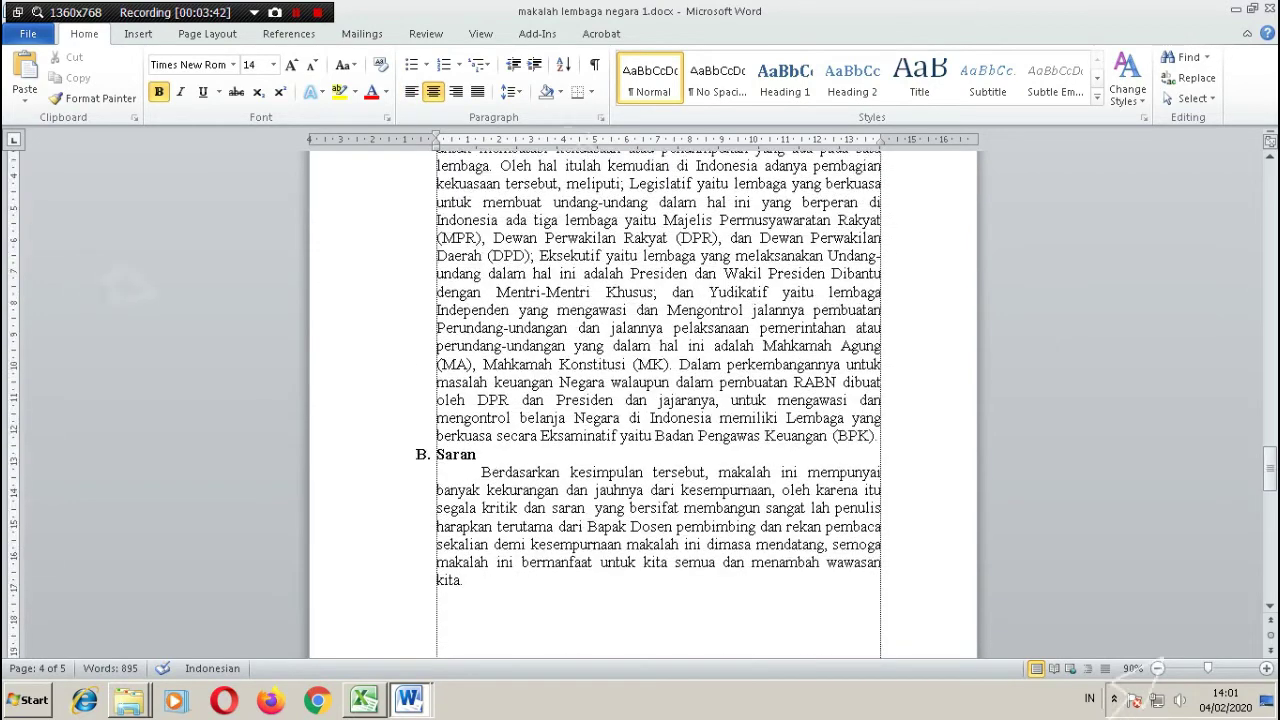
scroll(658, 400, "down", 4)
scroll(640, 400, "down", 4)
scroll(640, 400, "down", 3)
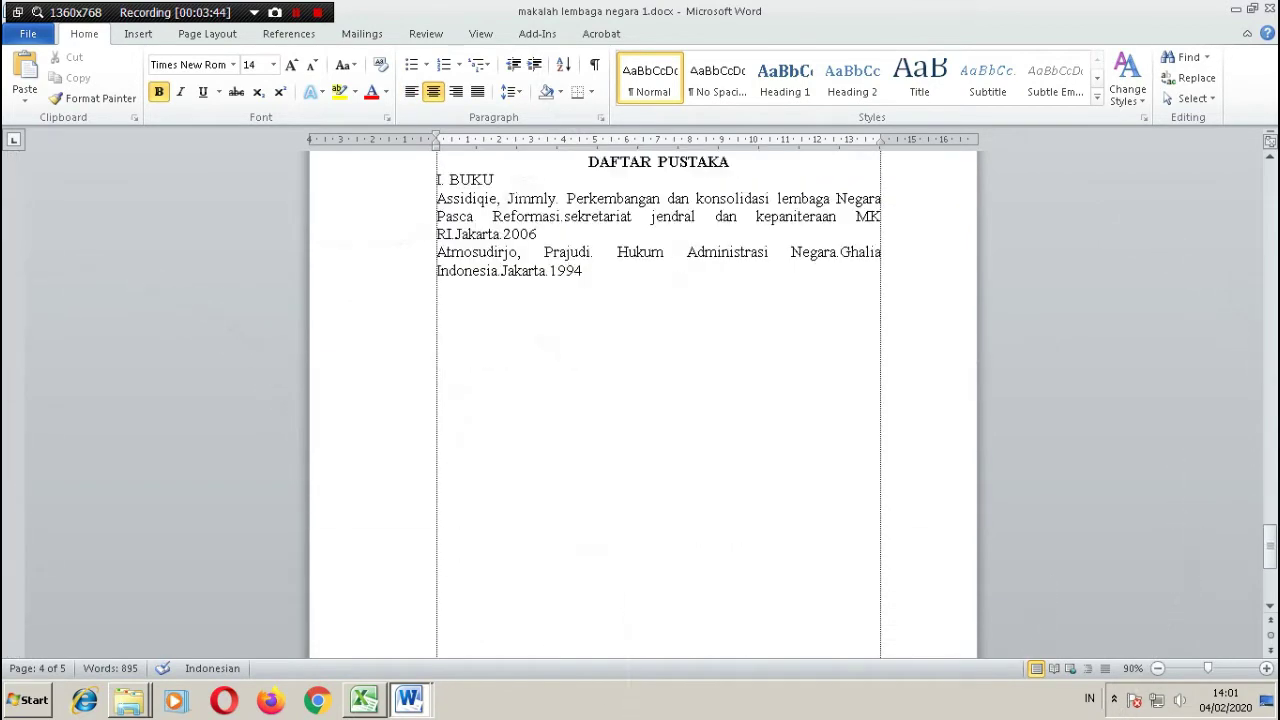
scroll(640, 400, "down", 3)
scroll(40, 380, "down", 3)
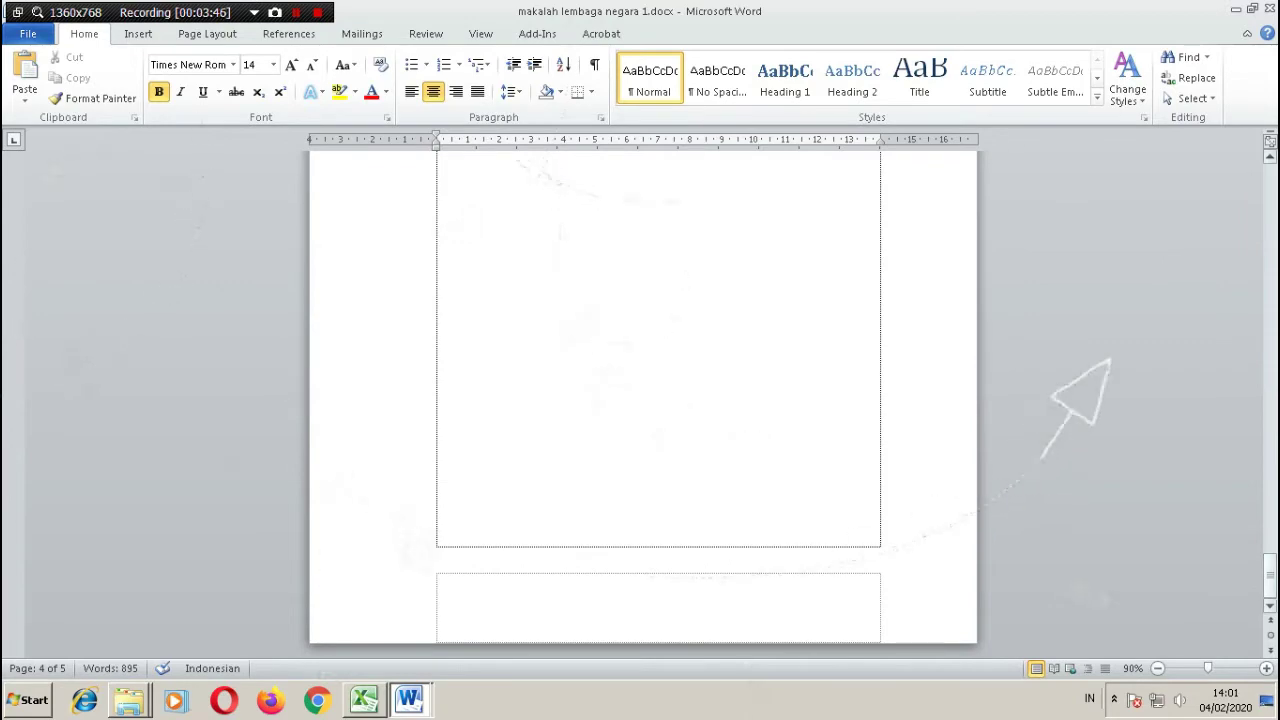
left_click_drag(1268, 560, 1268, 425)
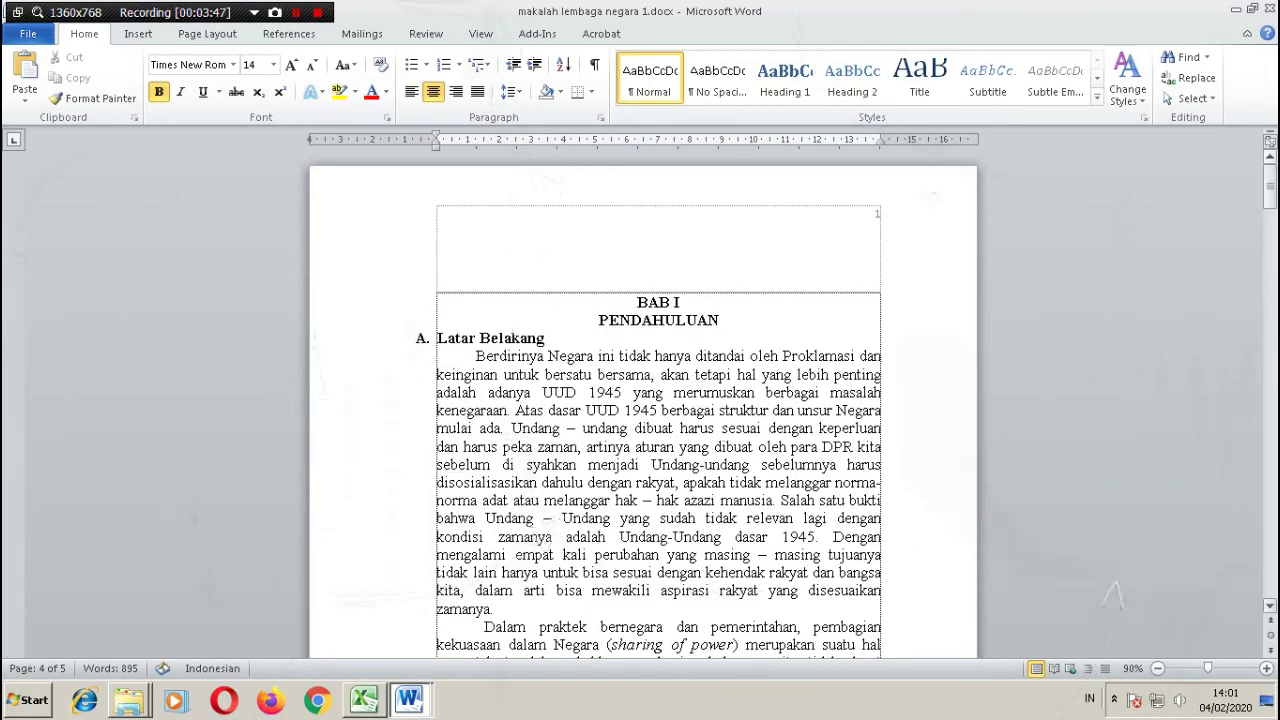
With the caret in the PENDAHULUAN heading, add Plain Number 3 page numbers at the bottom right
left_click(720, 320)
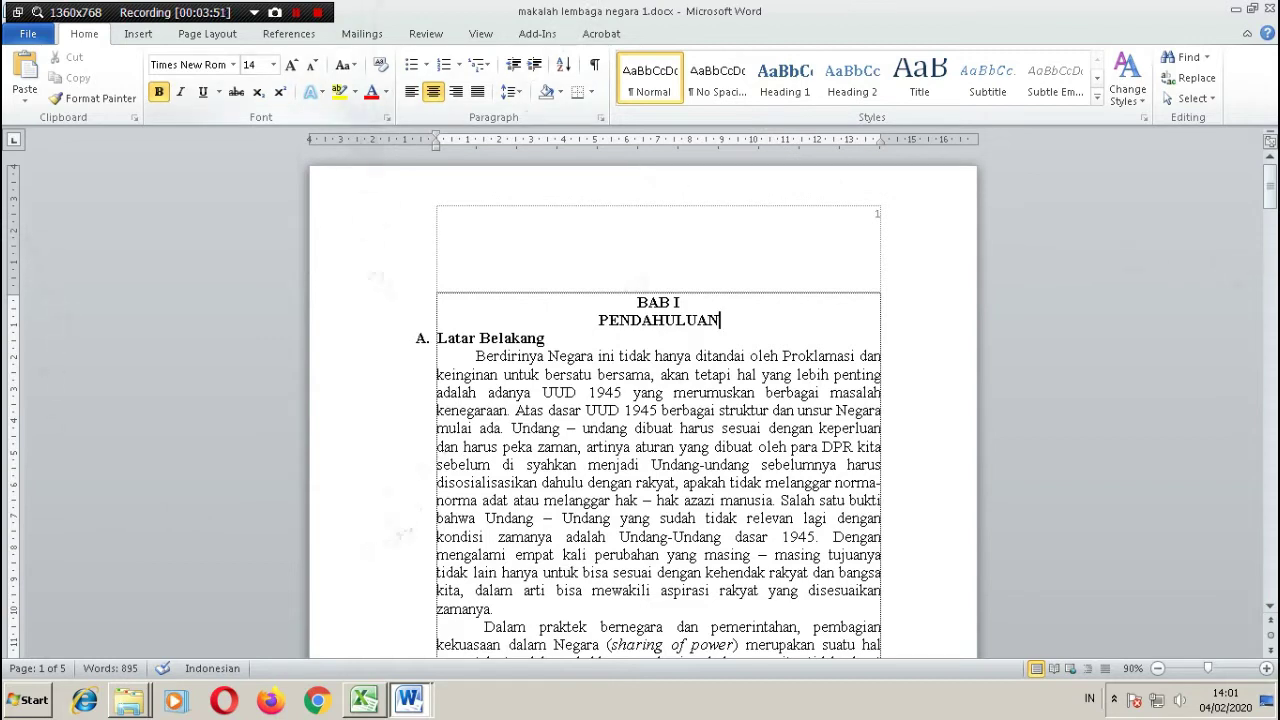
left_click(138, 33)
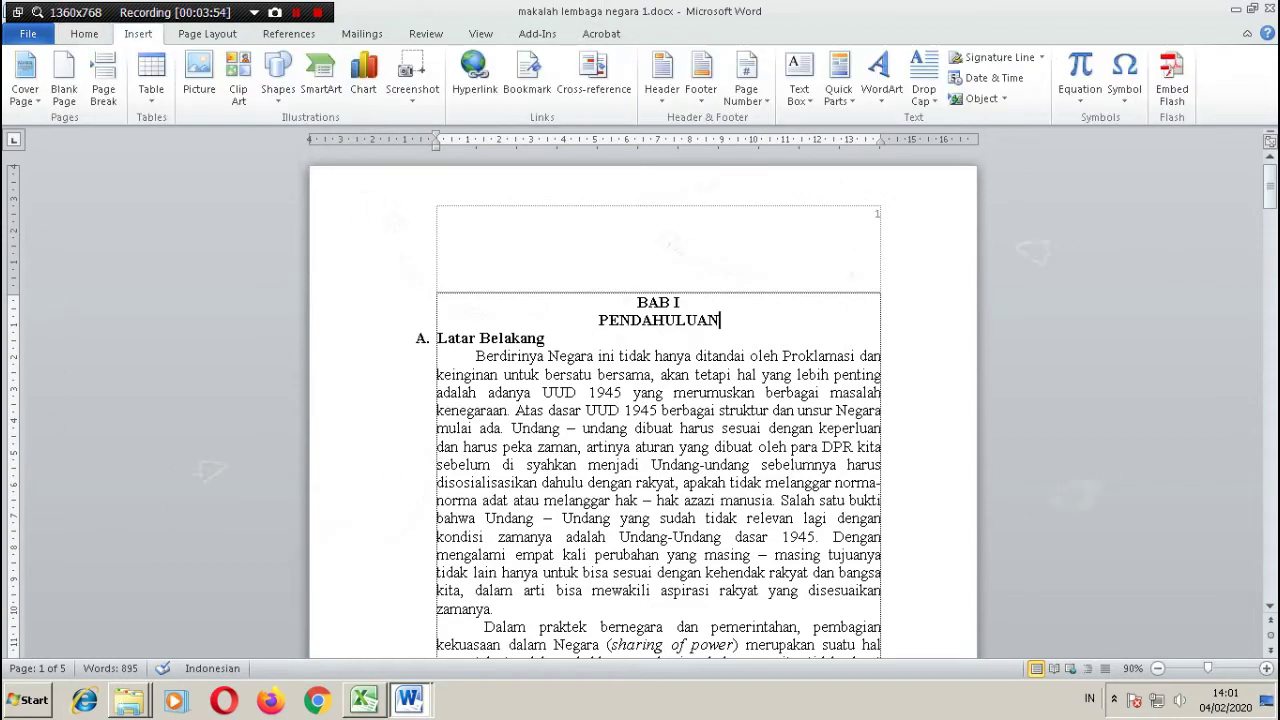
left_click(746, 88)
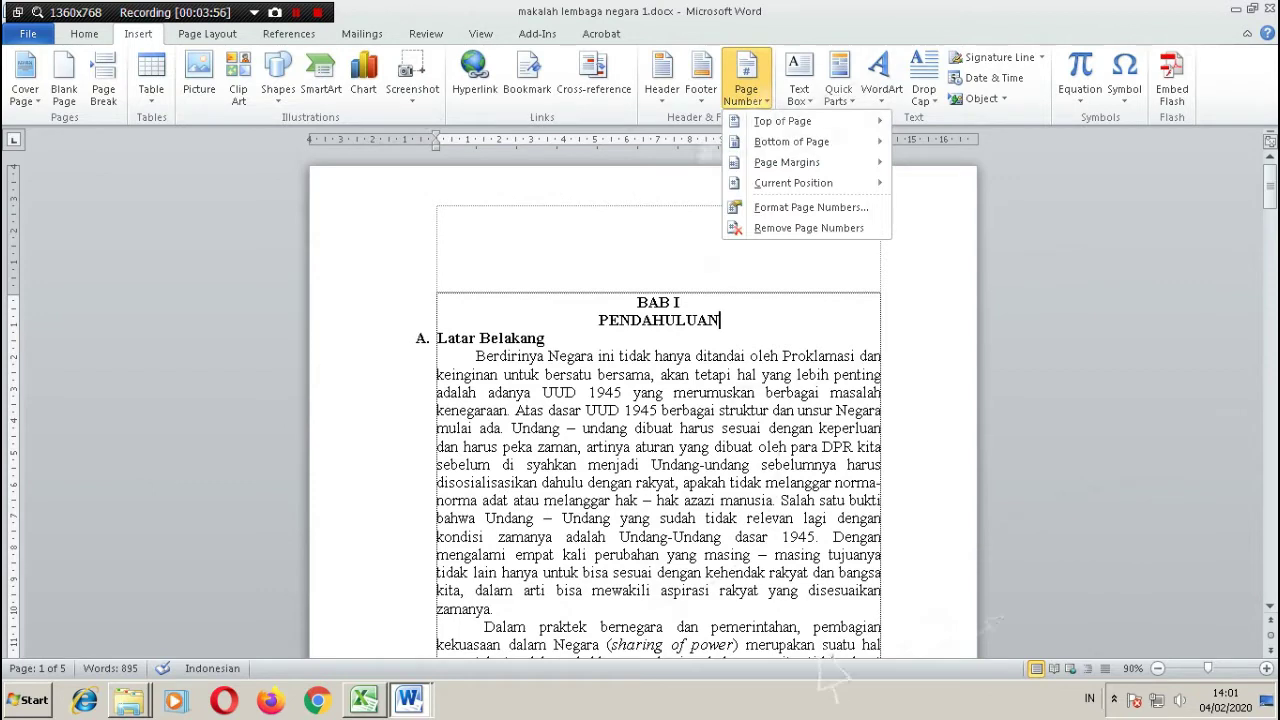
mouse_move(791, 141)
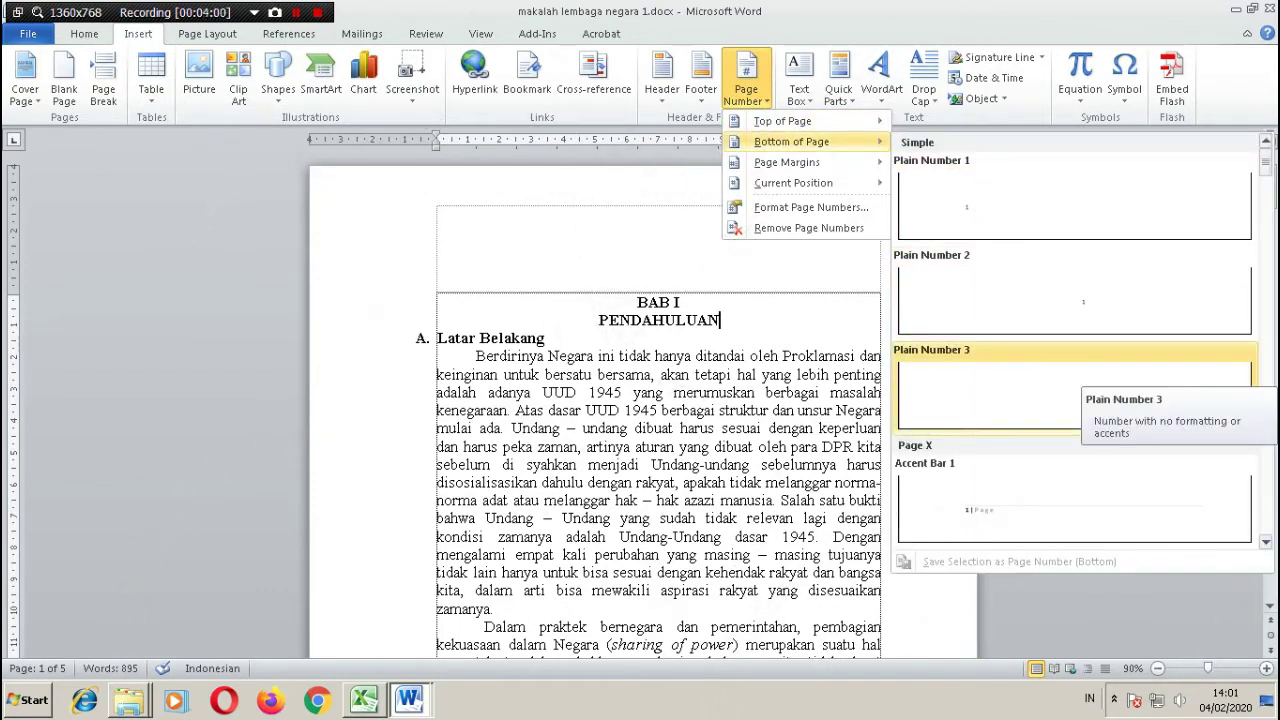
left_click(1070, 380)
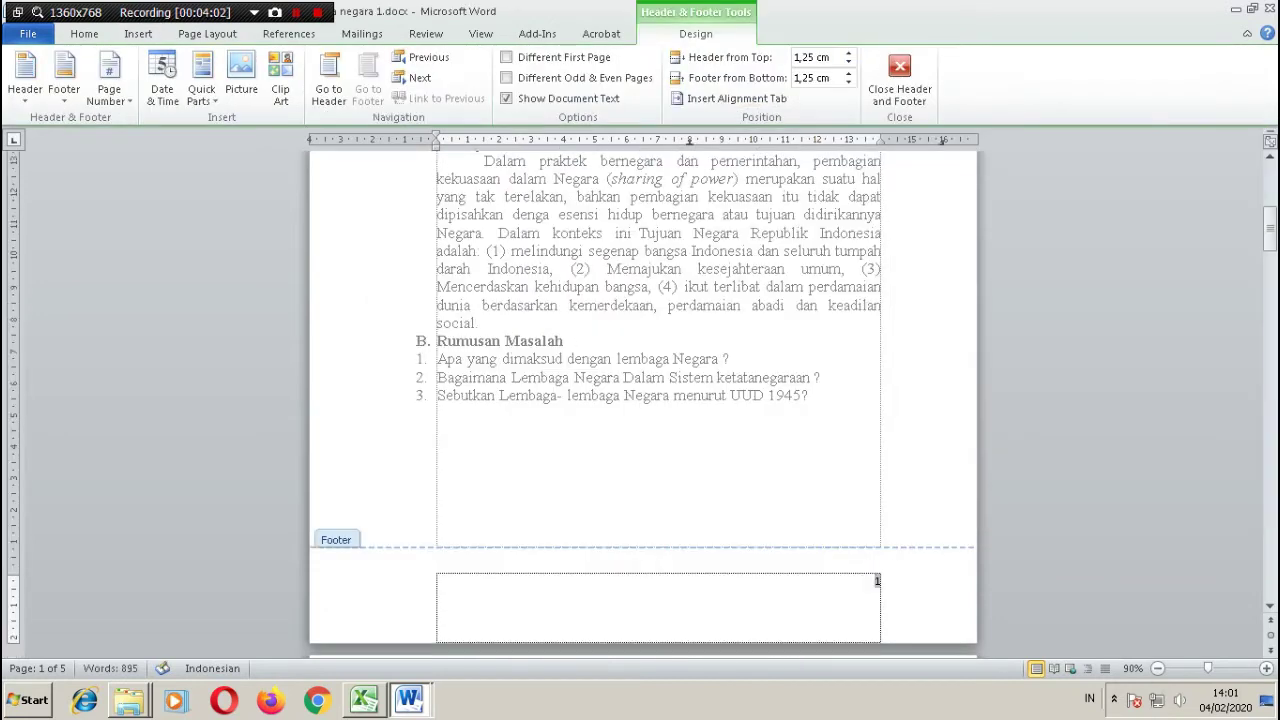
Close header and footer editing and scroll down to the numbered footer
left_click(328, 88)
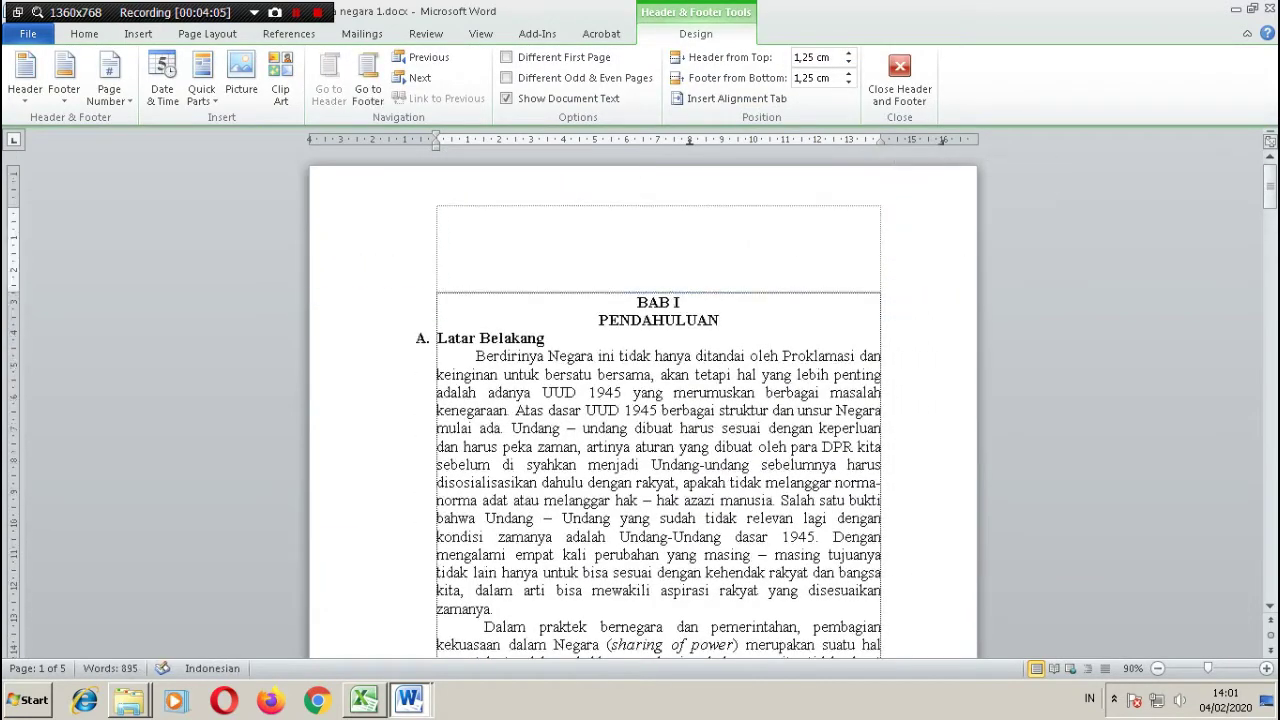
key("Escape")
scroll(643, 400, "down", 5)
scroll(643, 400, "down", 3)
scroll(643, 400, "down", 4)
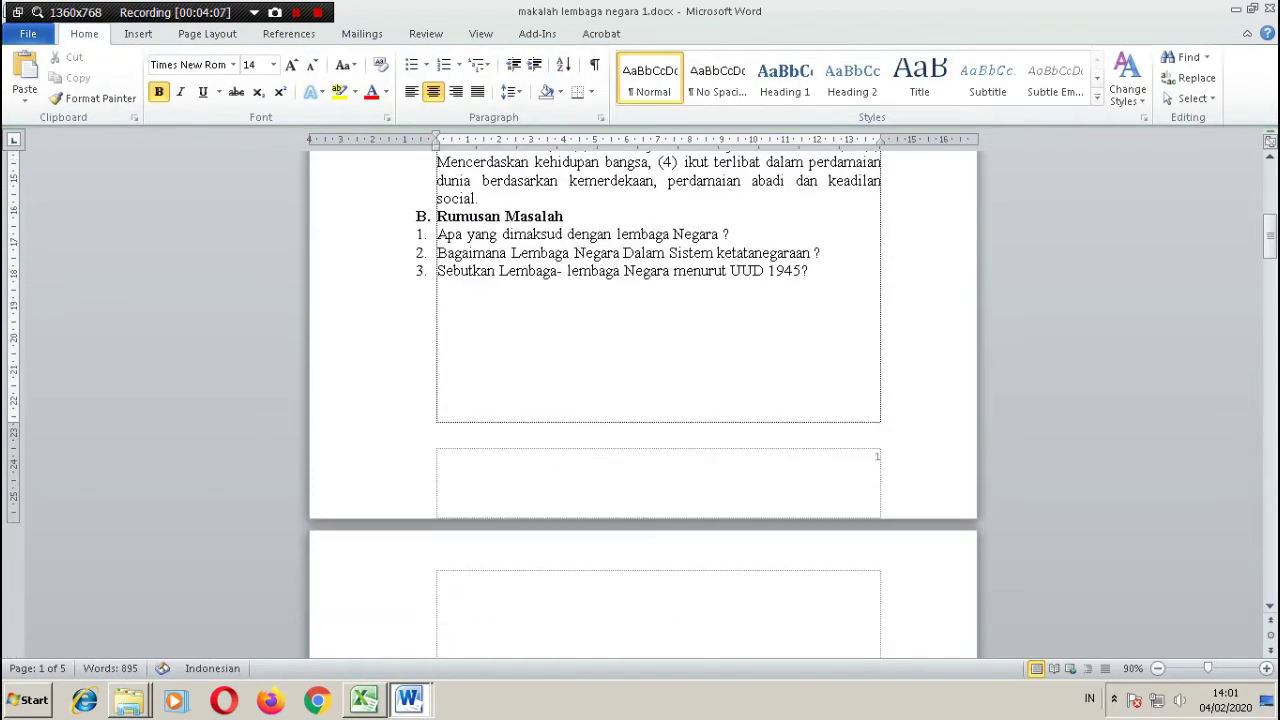
scroll(643, 400, "down", 2)
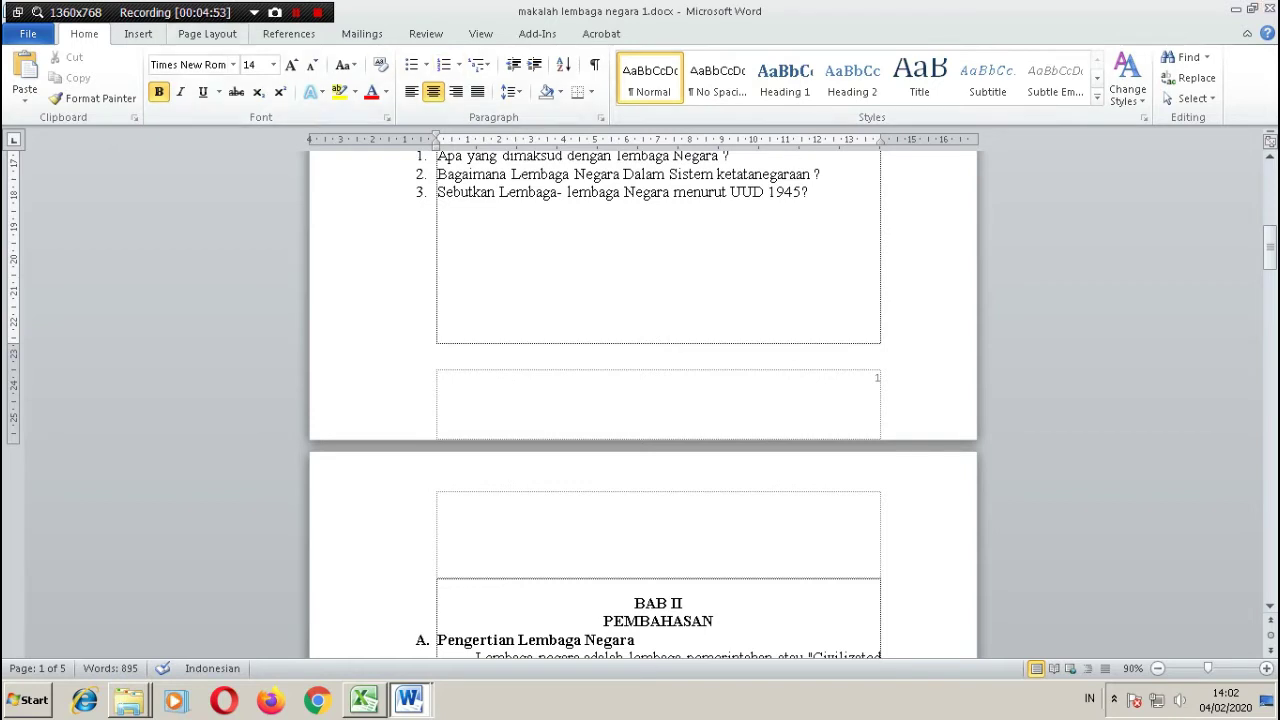
Bring up the Page Layout commands with Alt+P
key("alt+p")
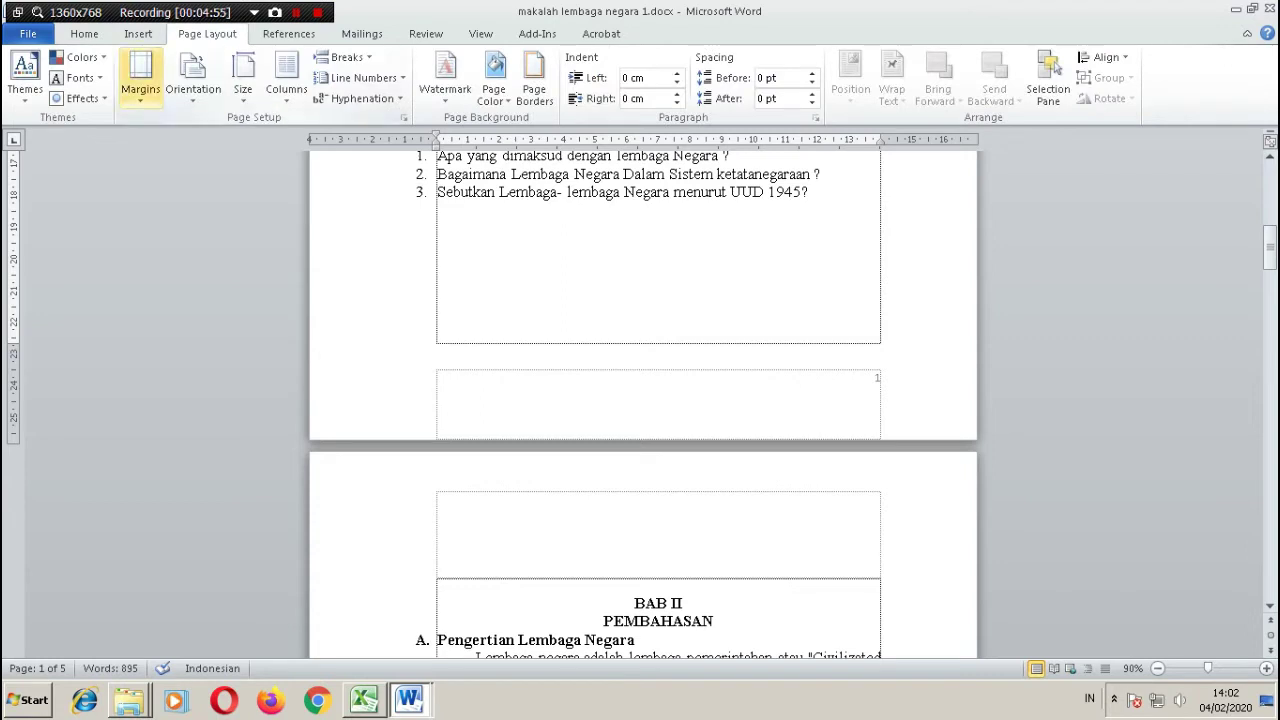
left_click(140, 78)
key("Up")
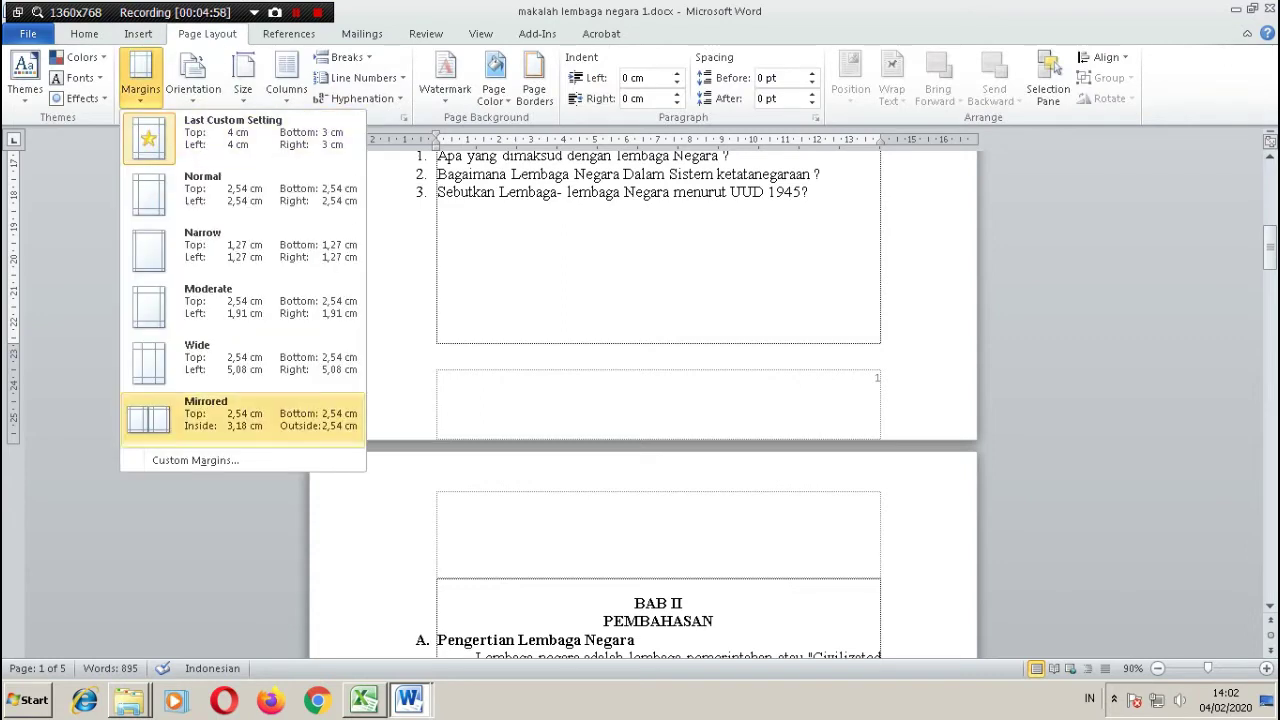
key("Down")
key("Return")
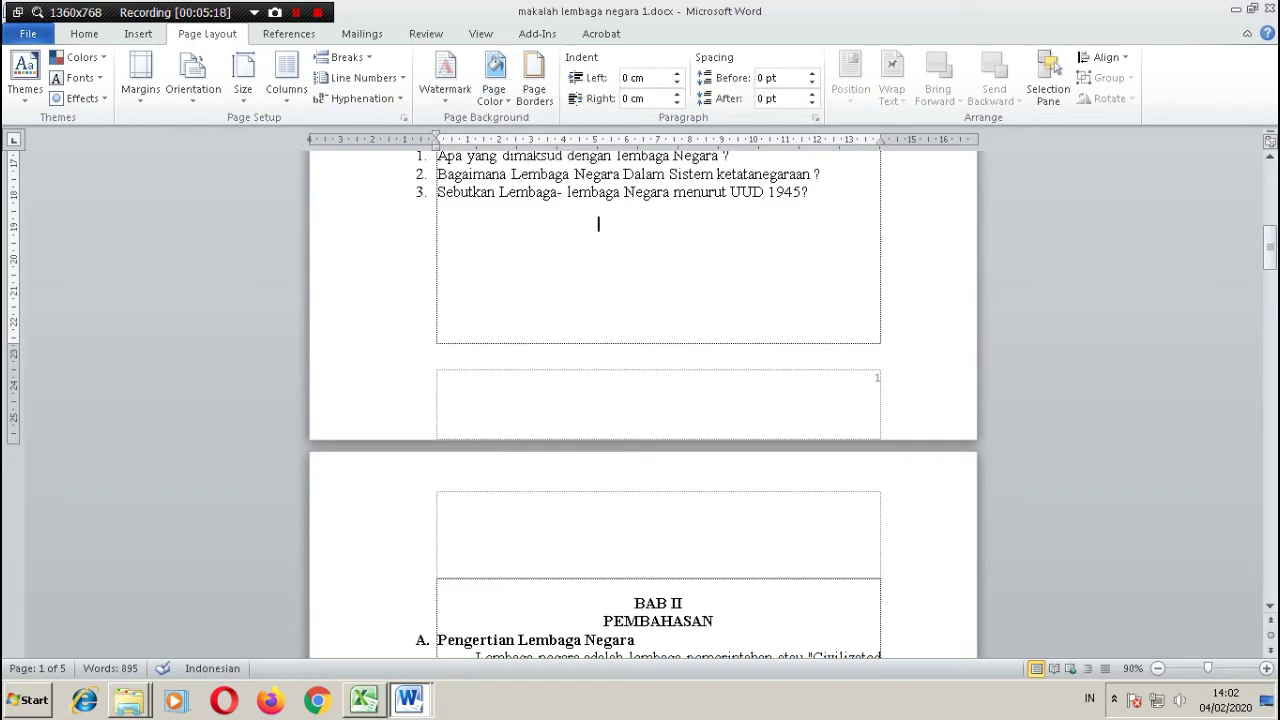
Zoom out to 10% to view the numbered pages side by side, then back to 70%
scroll(598, 224, "down", 2)
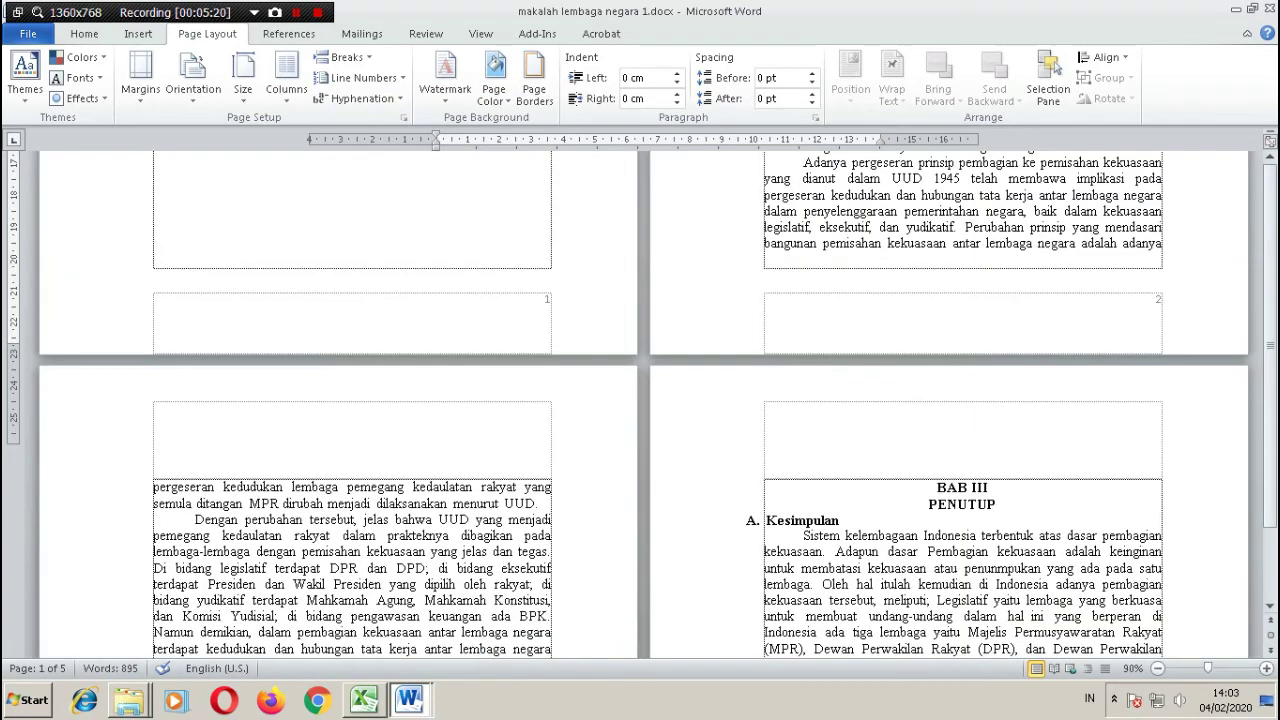
scroll(598, 224, "down", 3, "ctrl")
scroll(598, 224, "down", 2, "ctrl")
scroll(598, 224, "down", 2, "ctrl")
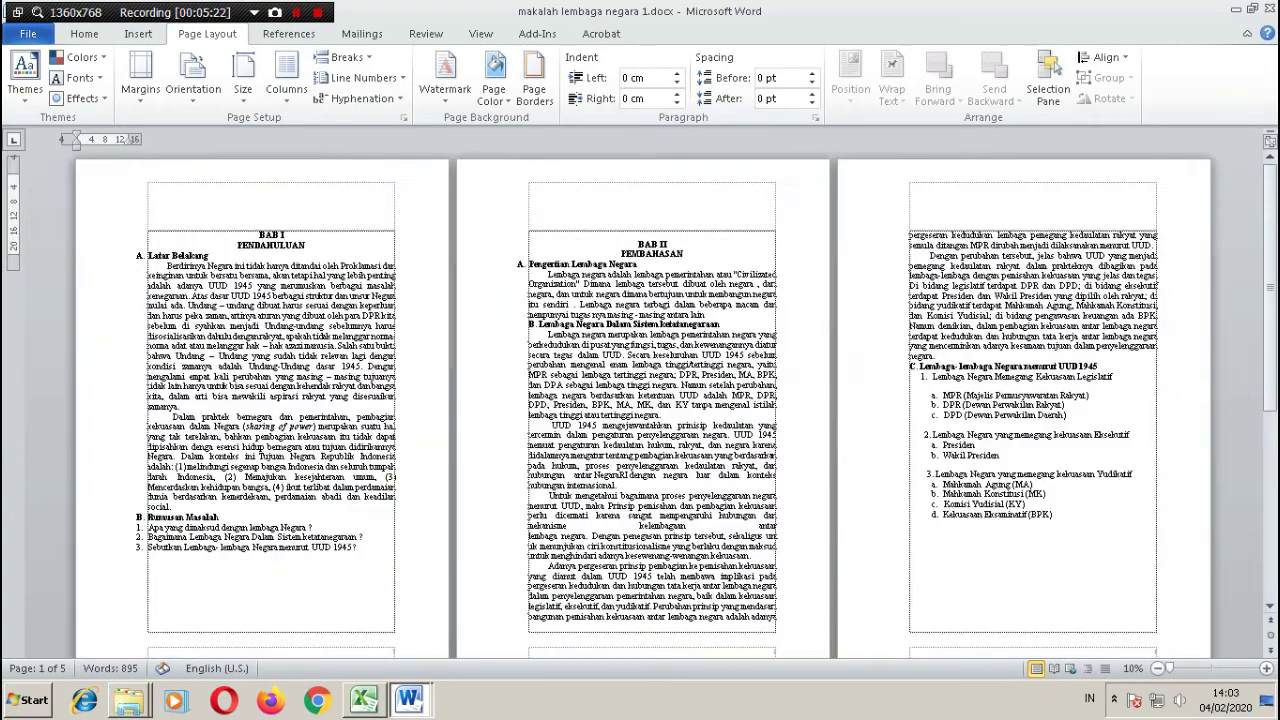
scroll(598, 224, "up", 6, "ctrl")
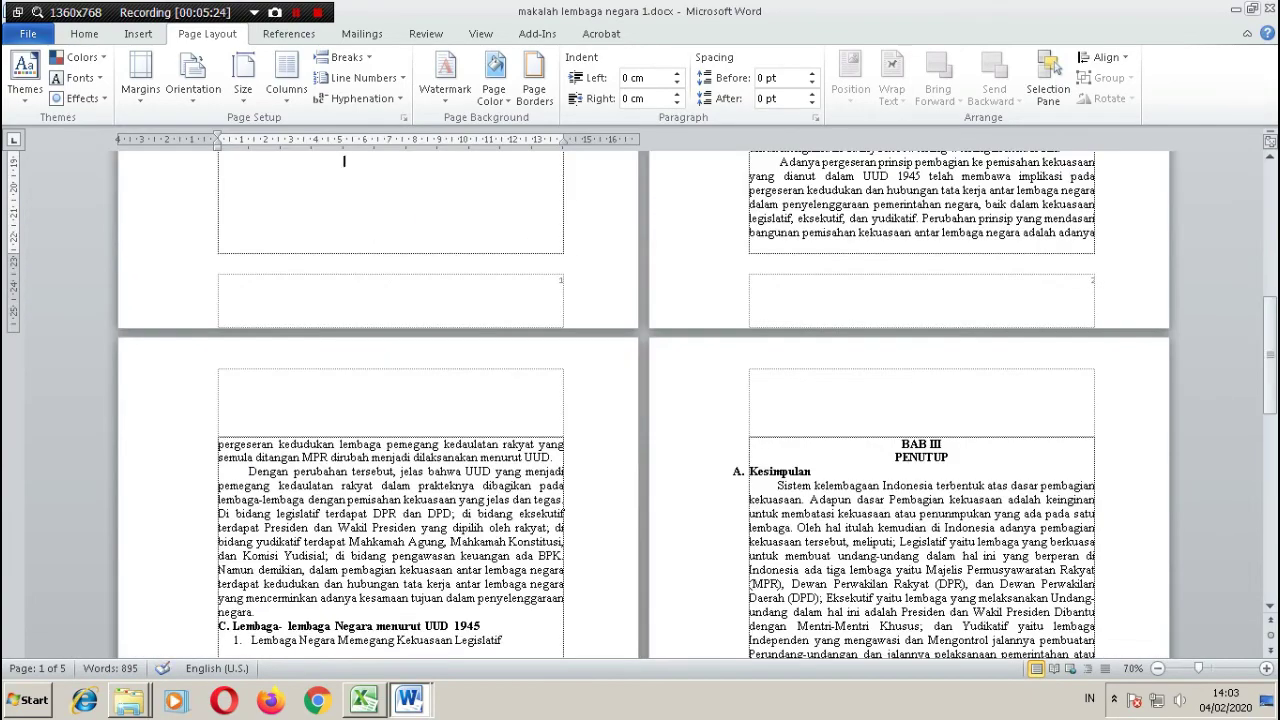